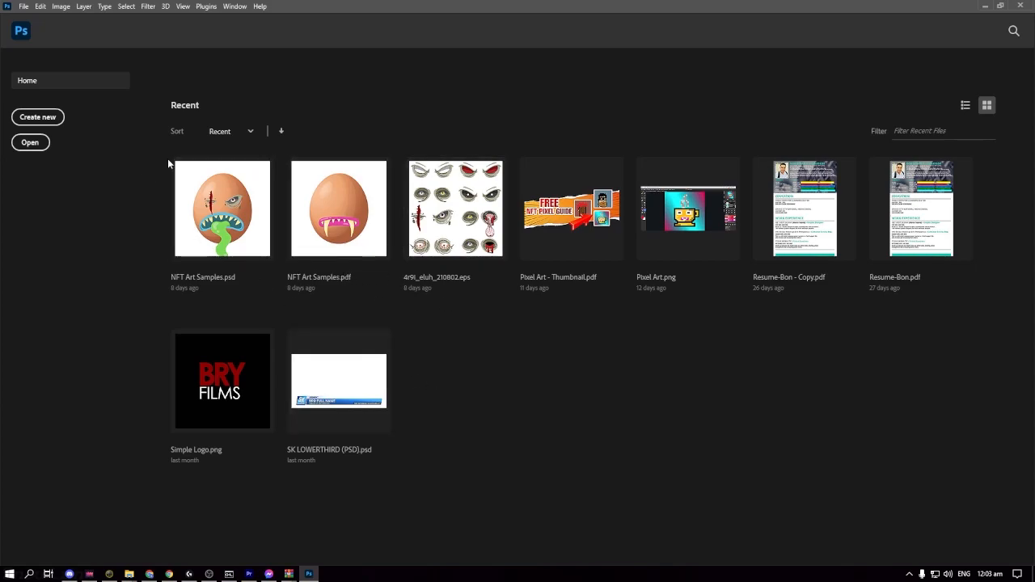
Step: Create a new document 300 pixels wide and 500 pixels high at a resolution of 300 pixels/inch
click(36, 118)
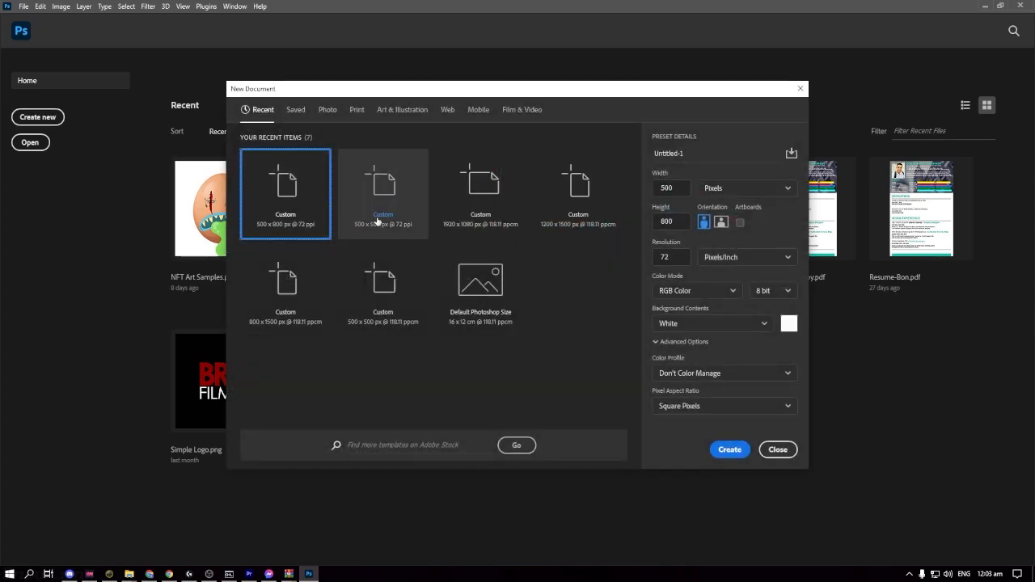
drag(681, 220, 575, 230)
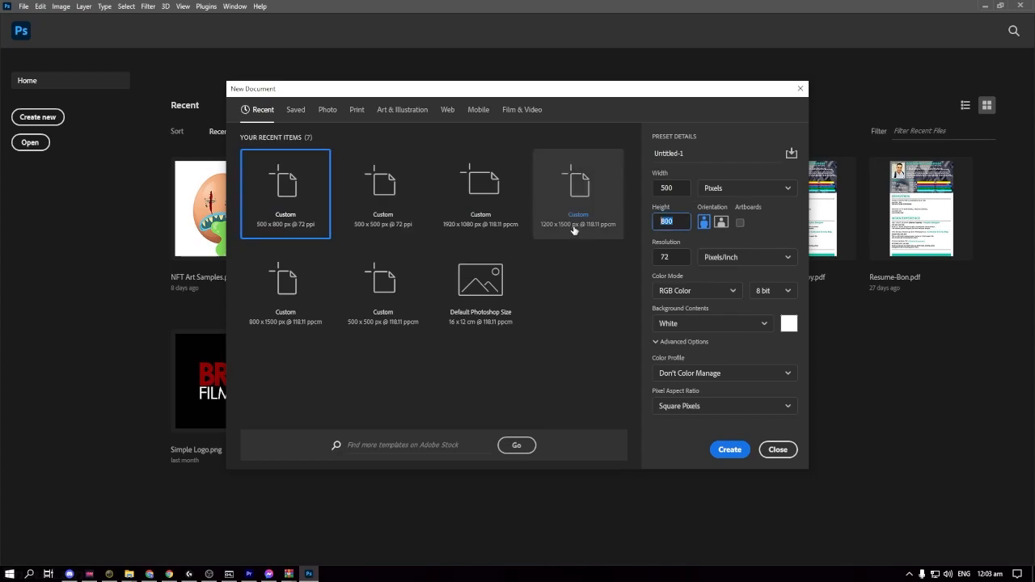
text(500)
key(shift+Tab)
text(300)
click(601, 354)
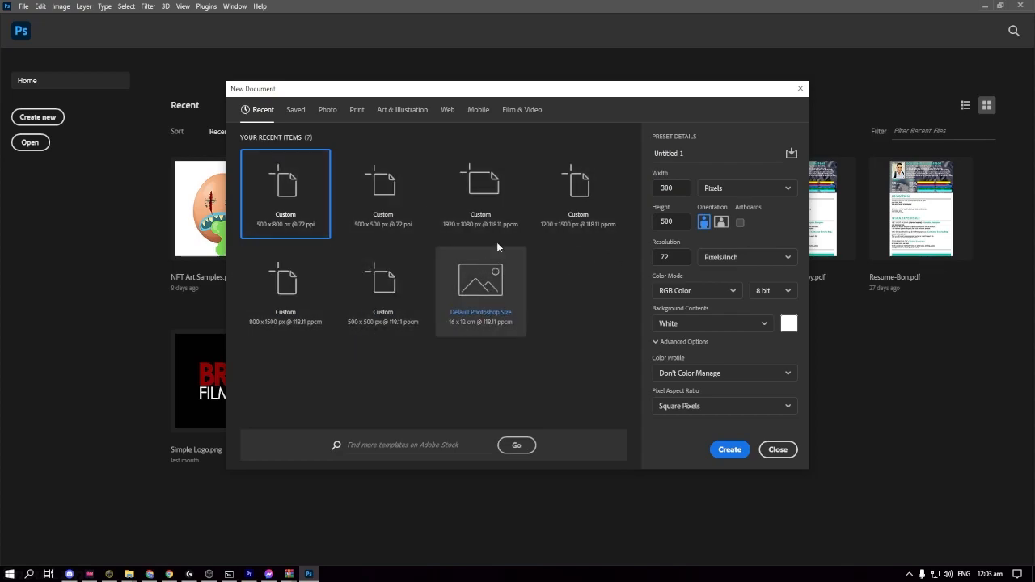
double_click(671, 257)
text(300)
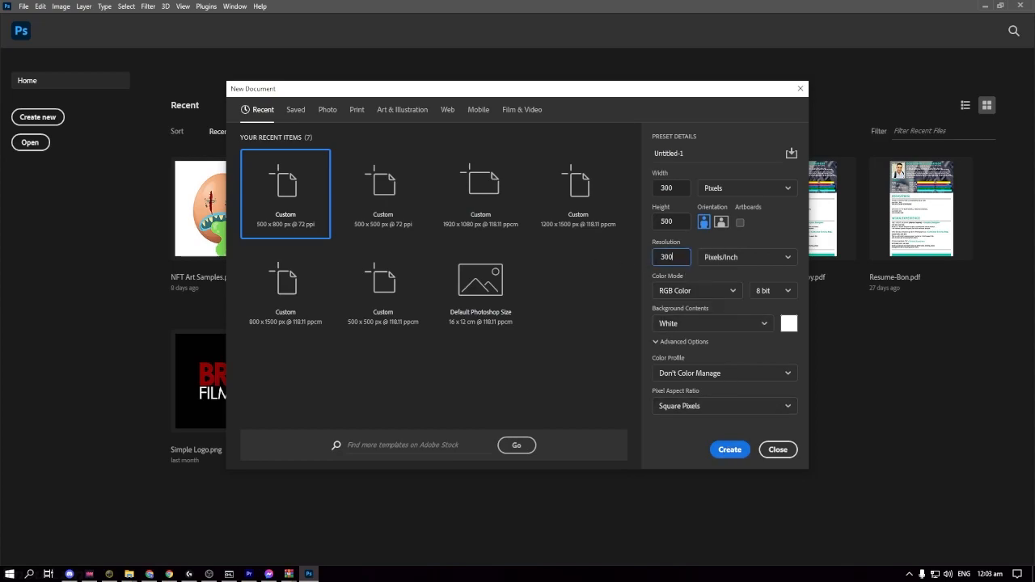
click(720, 450)
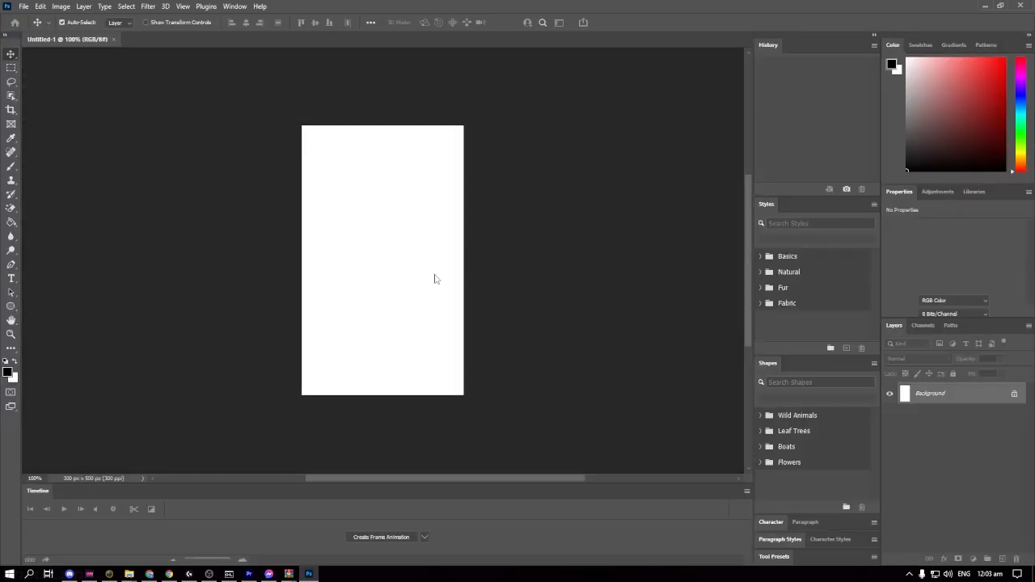
Step: Hide the Timeline from the workspace
click(234, 6)
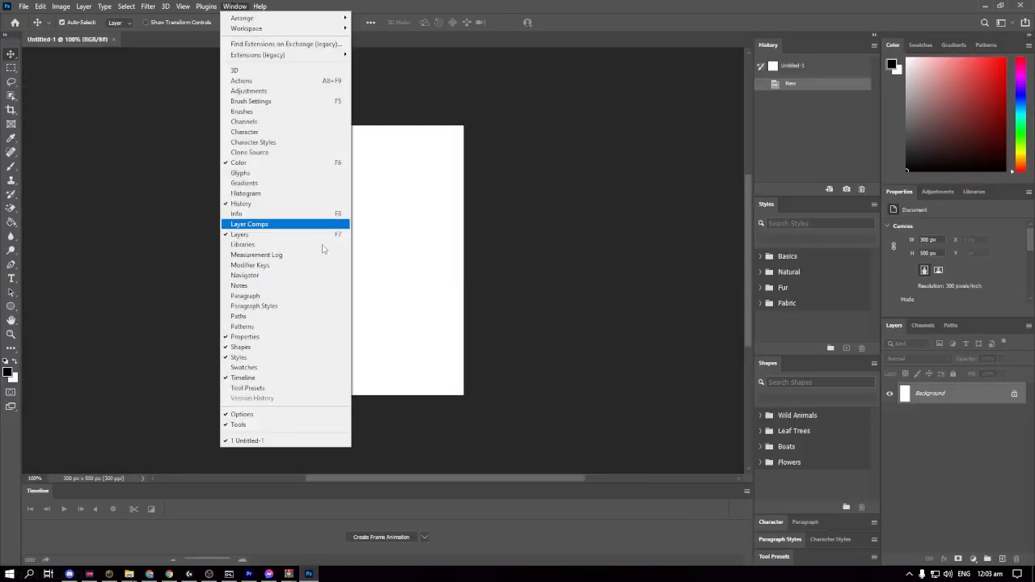
click(307, 378)
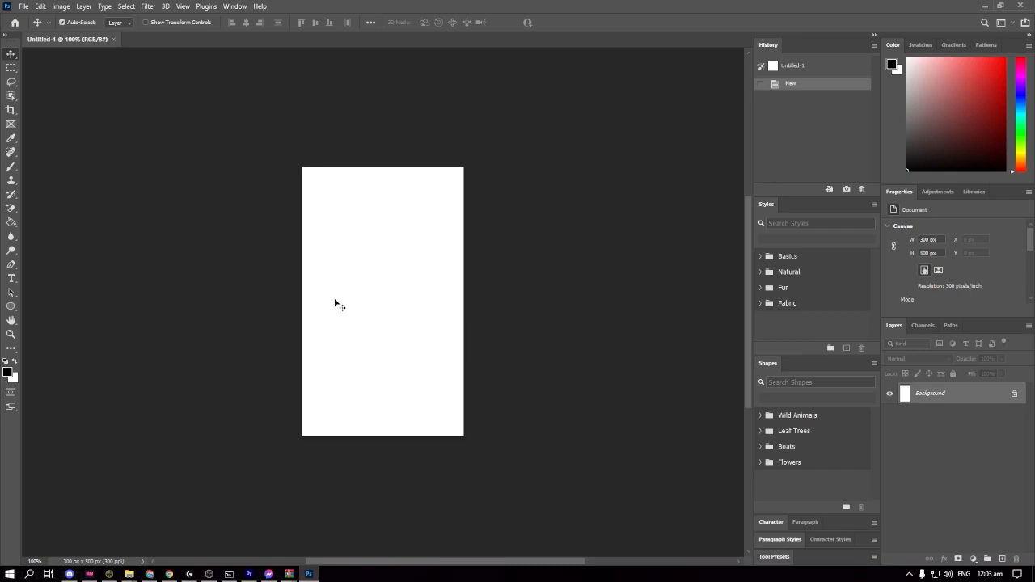
Step: Switch to WinRAR's set-pixelated-characters-with-accessories.zip archive to bring the pixel woman artwork into the document
key(alt+Tab)
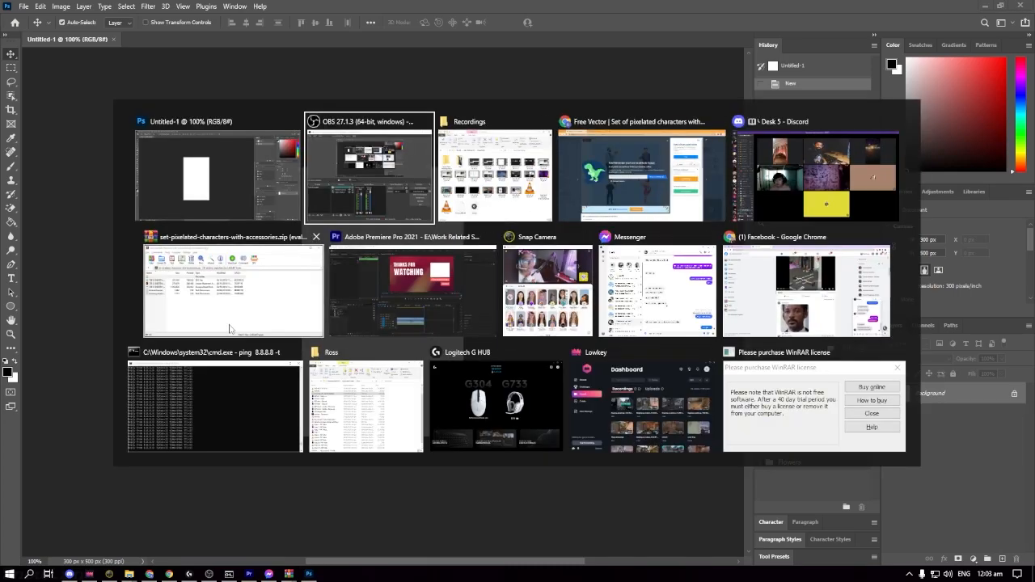
click(234, 288)
click(310, 213)
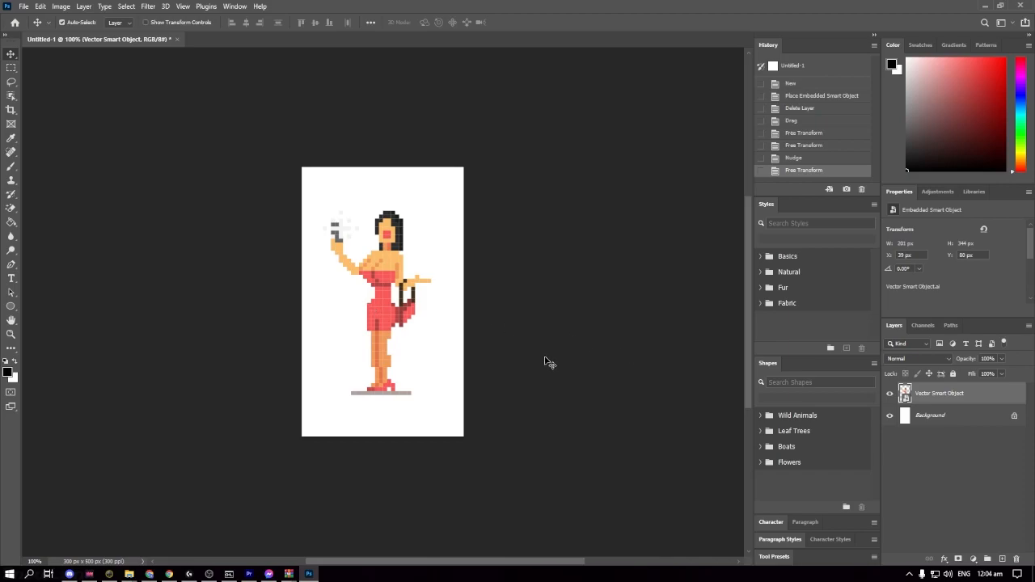
Step: Convert the locked white Background into a regular layer and delete it, leaving only the pixel woman artwork
click(946, 422)
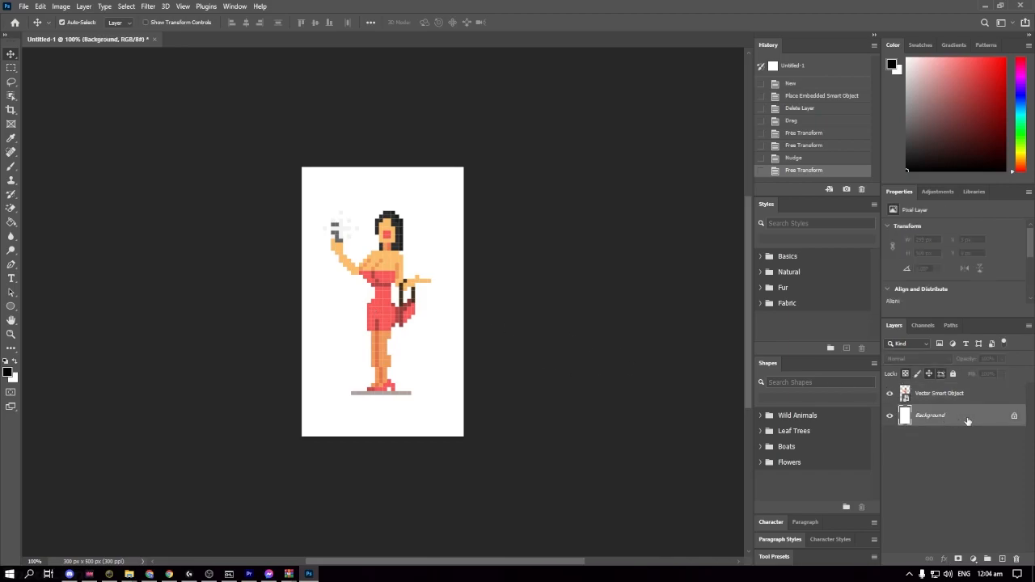
double_click(967, 421)
key(Return)
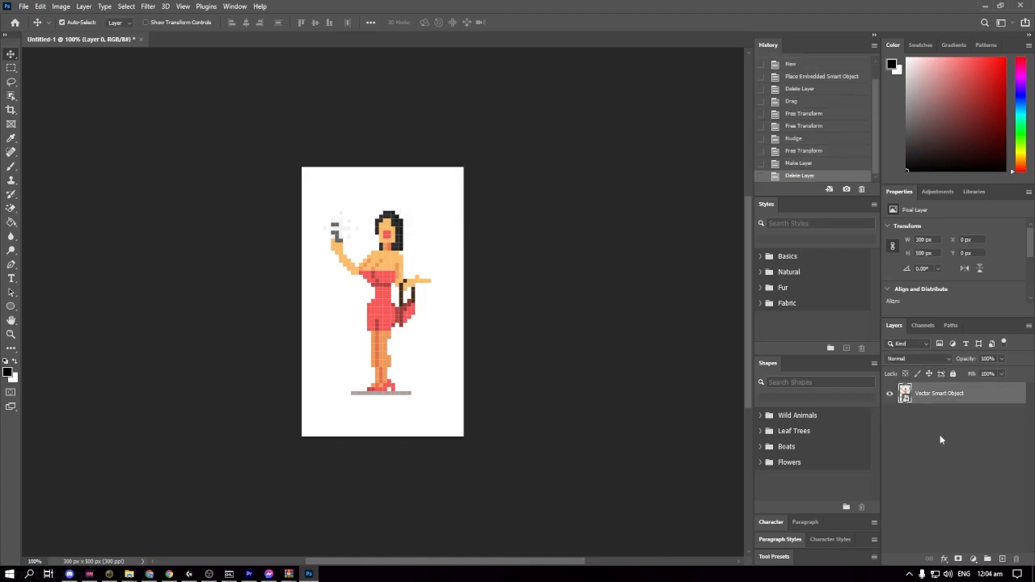
key(Delete)
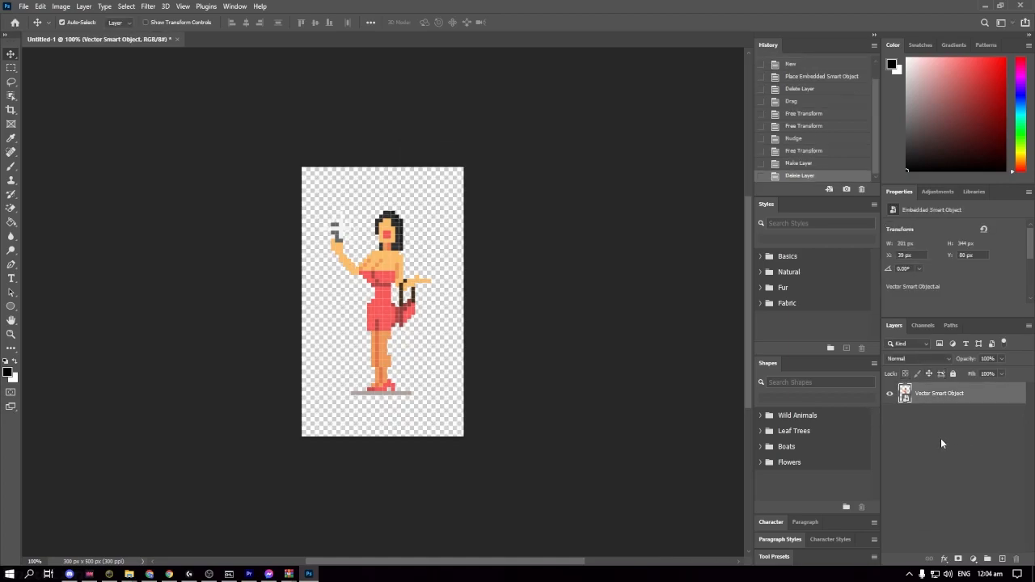
Step: Add eight new empty layers above the pixel woman's smart object
click(1003, 560)
click(1003, 560)
click(1003, 560)
click(1003, 559)
click(1002, 560)
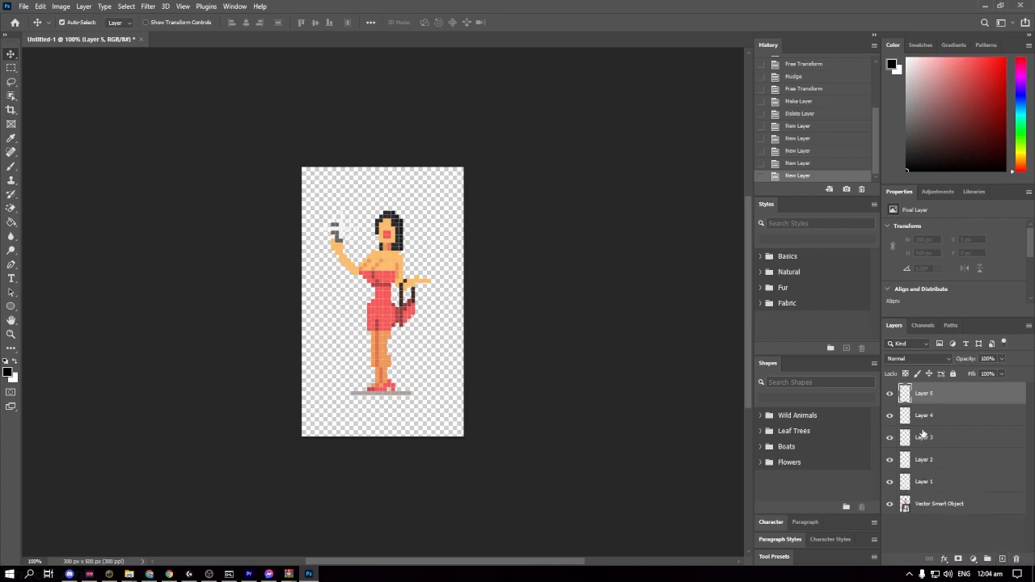
click(1003, 560)
click(1003, 559)
click(1003, 560)
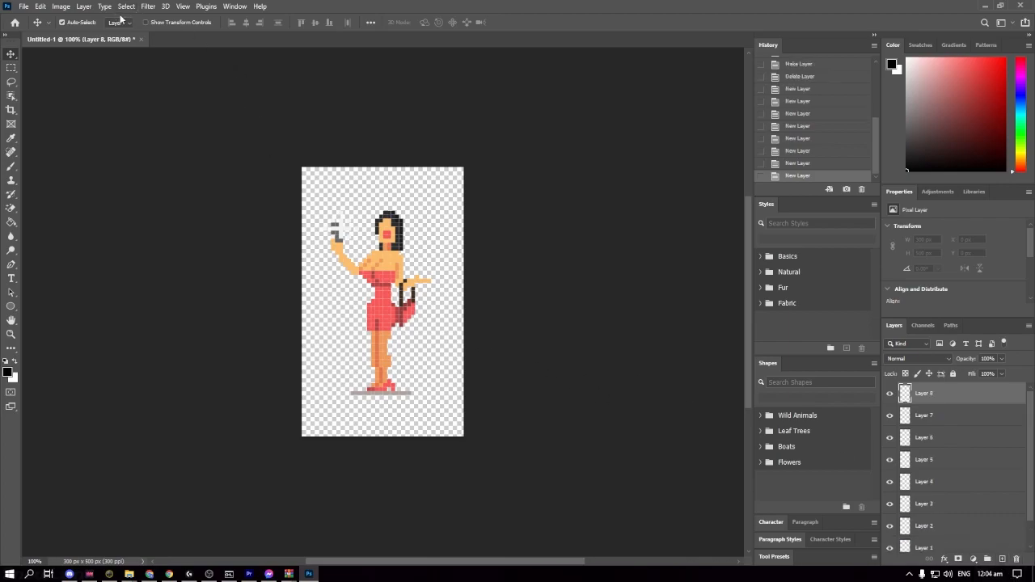
Step: Fill Layer 8 with the cyan-to-magenta gradient preset from the Purples group
click(922, 46)
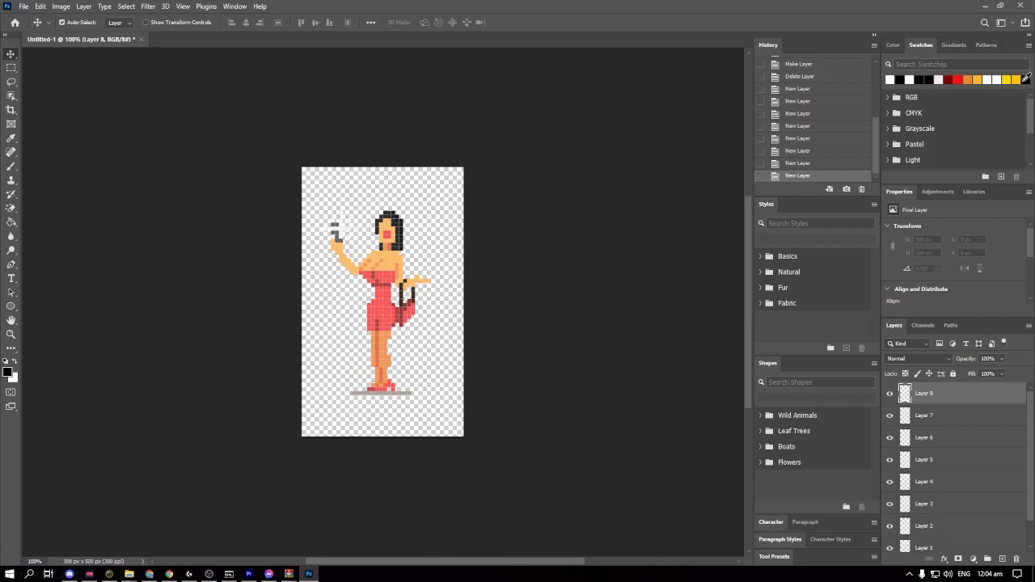
click(959, 47)
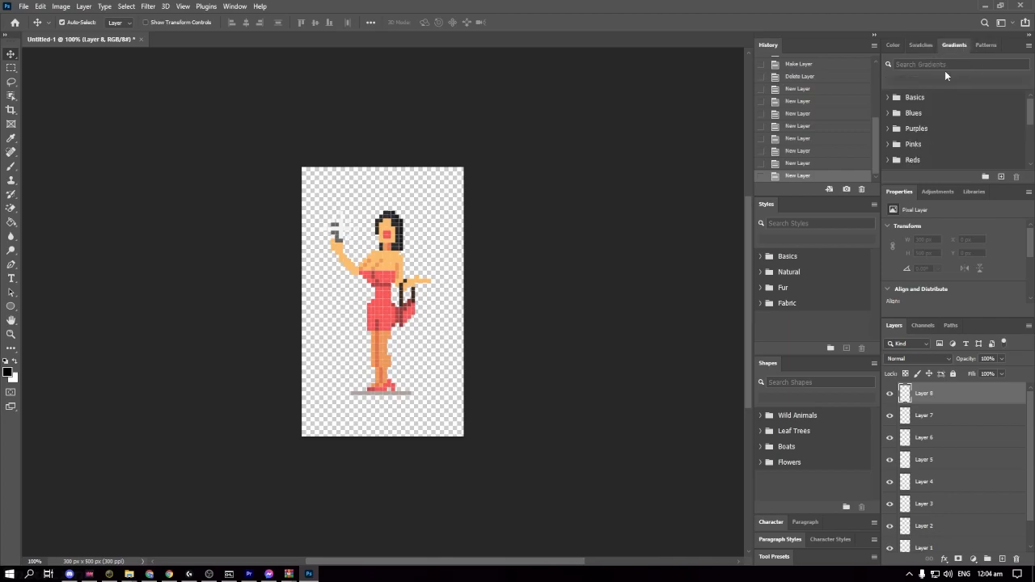
click(889, 129)
scroll(939, 143, down, 1)
scroll(958, 147, up, 1)
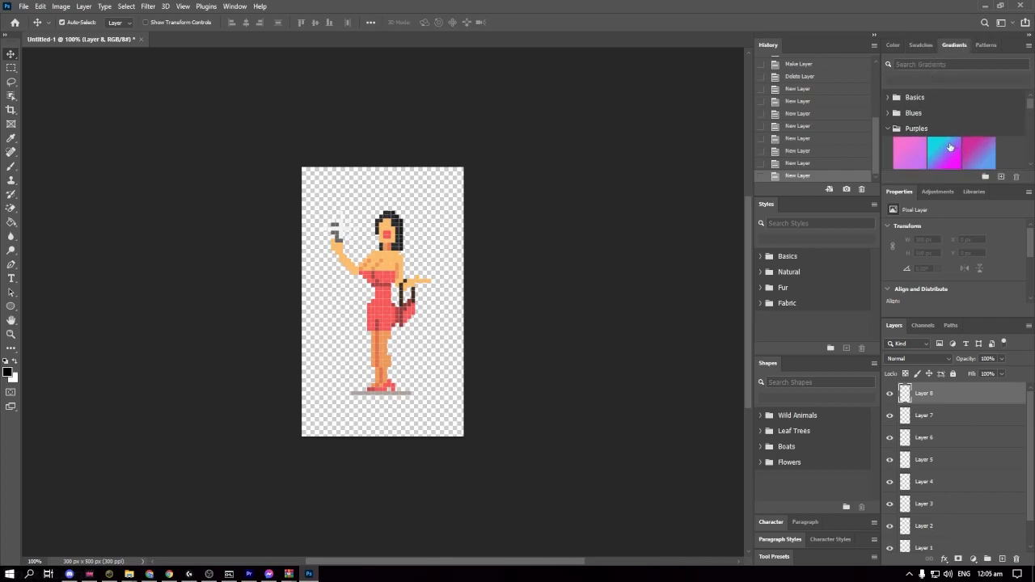
scroll(983, 140, down, 2)
click(943, 103)
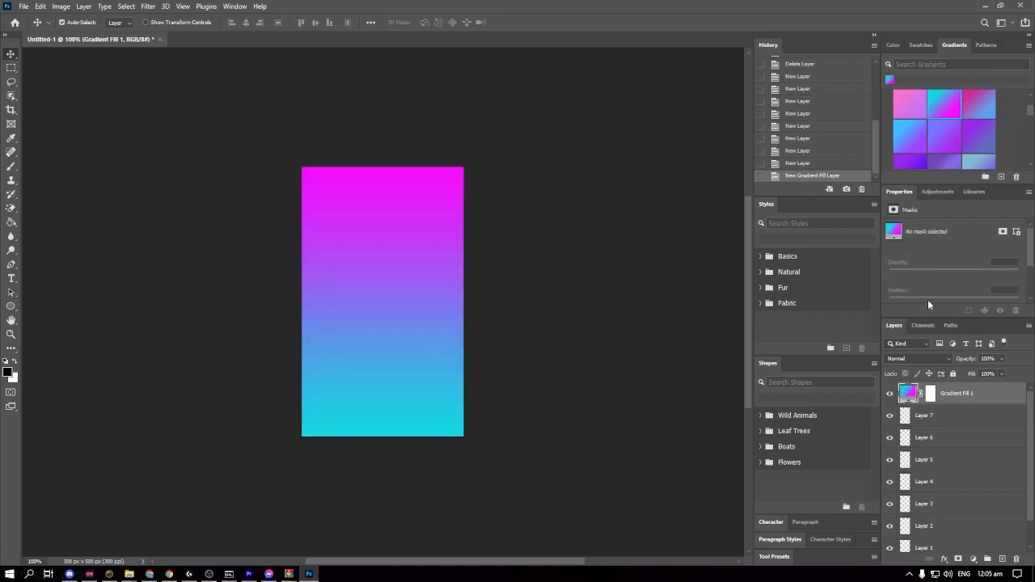
Step: Fill Layer 7 with the peach, orange and navy gradient from the Purples group, and check it by toggling the top gradient's visibility
click(967, 421)
scroll(939, 103, up, 3)
scroll(934, 134, down, 3)
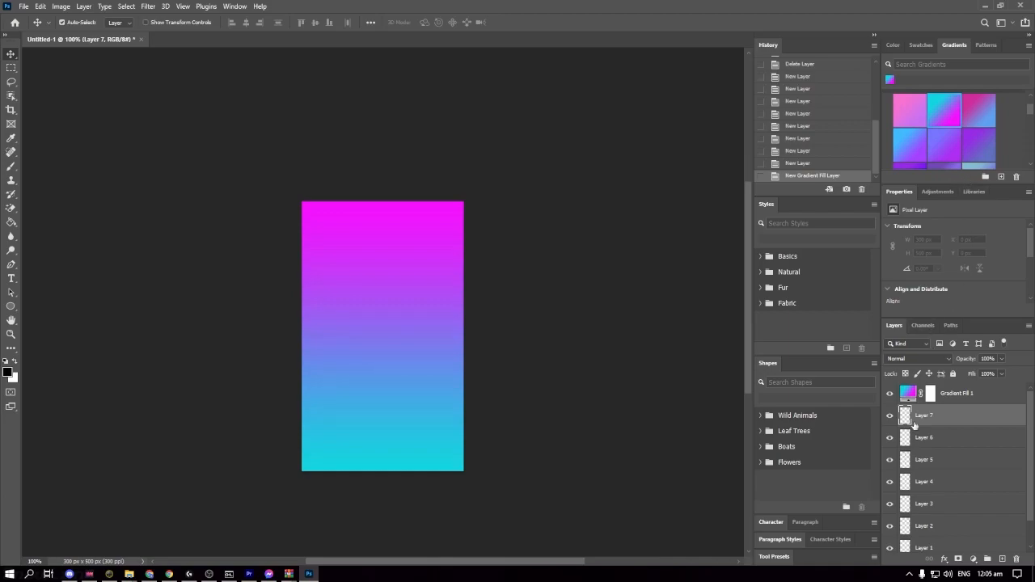
scroll(953, 477, down, 1)
scroll(948, 495, up, 1)
click(967, 396)
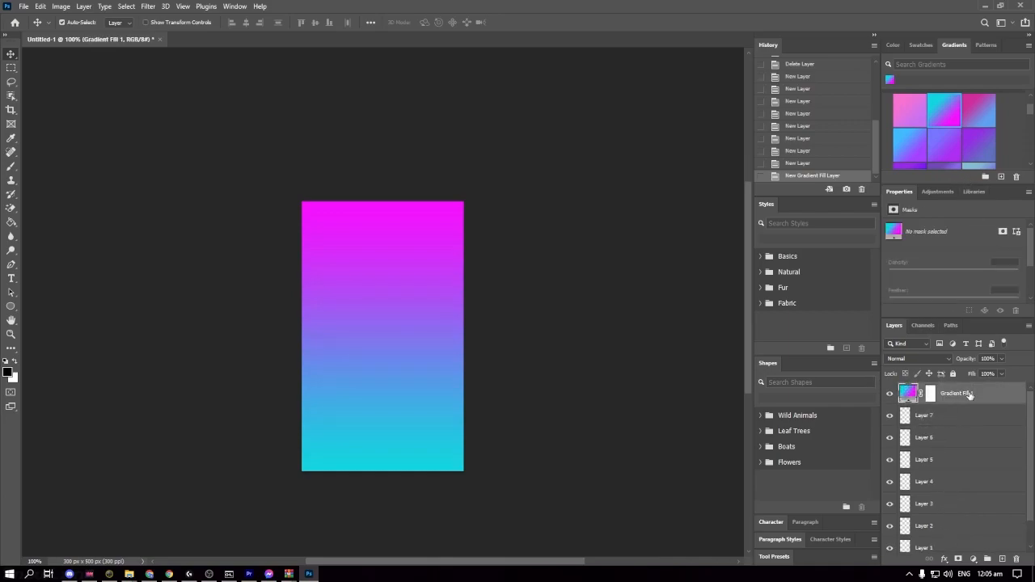
scroll(952, 117, down, 6)
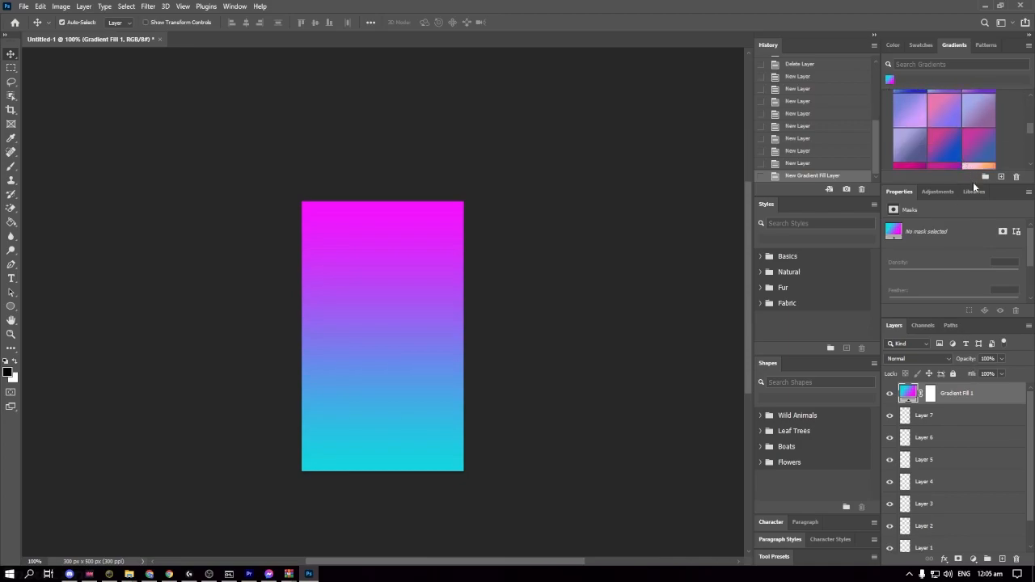
scroll(954, 152, down, 5)
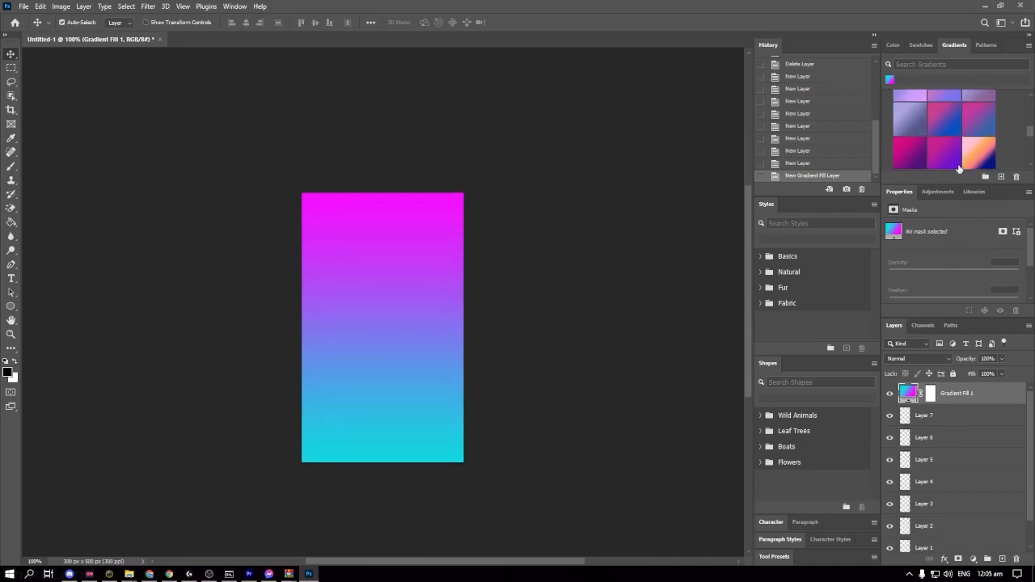
scroll(955, 152, down, 1)
click(939, 414)
click(982, 121)
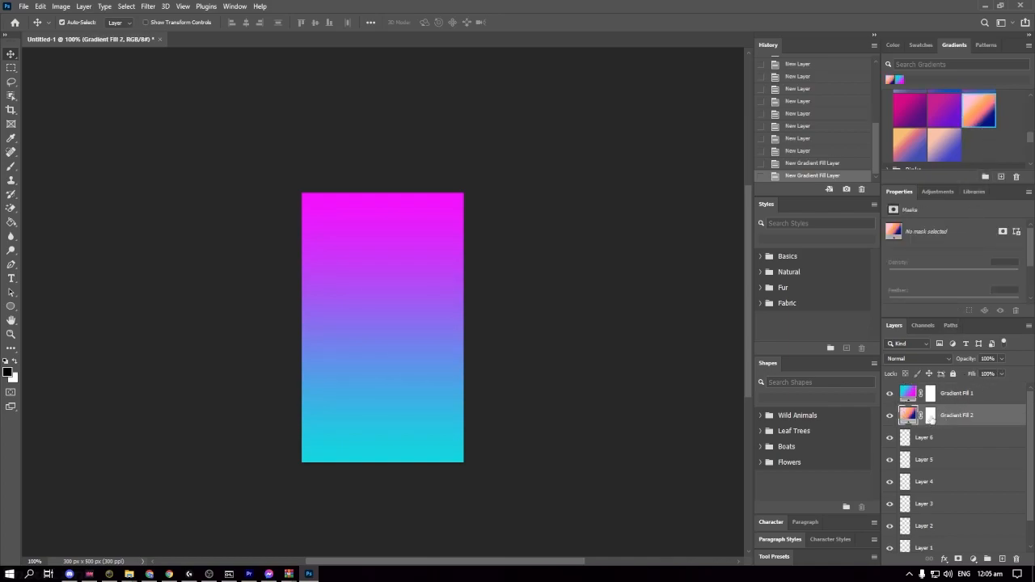
click(890, 394)
click(889, 394)
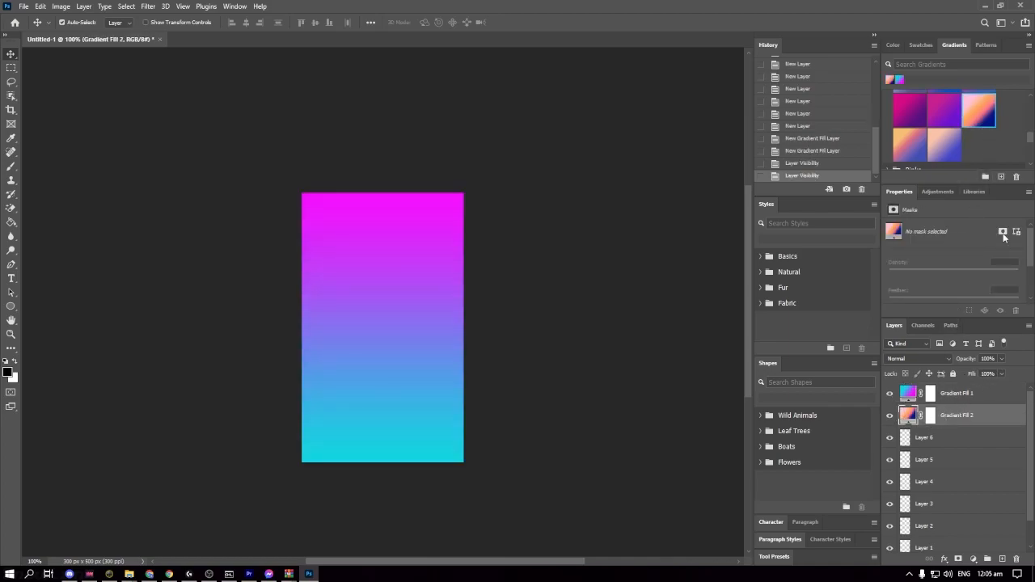
Step: Fill Layer 6 with the mint, blue and cyan gradient preset from the Blues group
scroll(947, 116, up, 5)
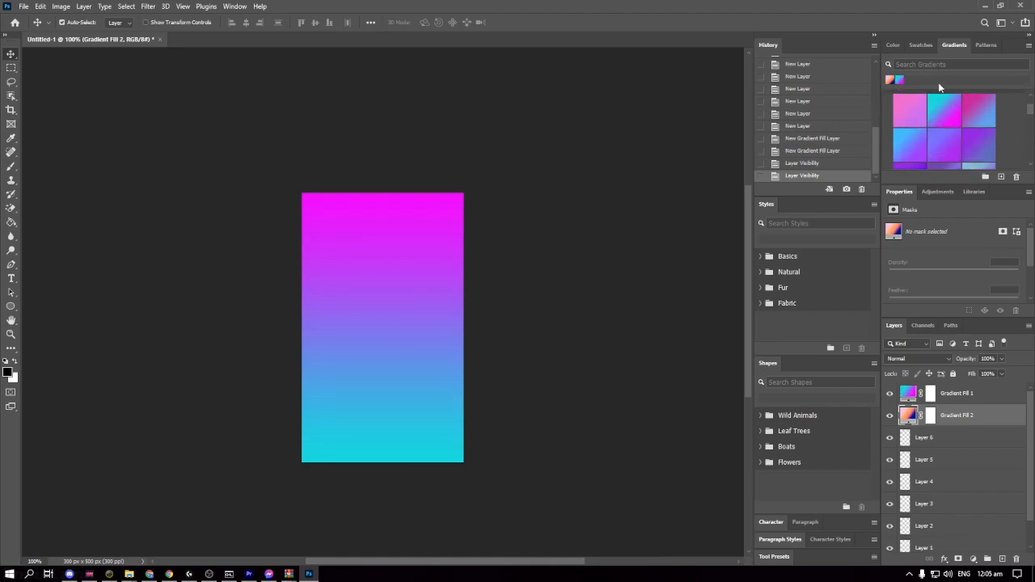
scroll(937, 77, up, 2)
click(889, 129)
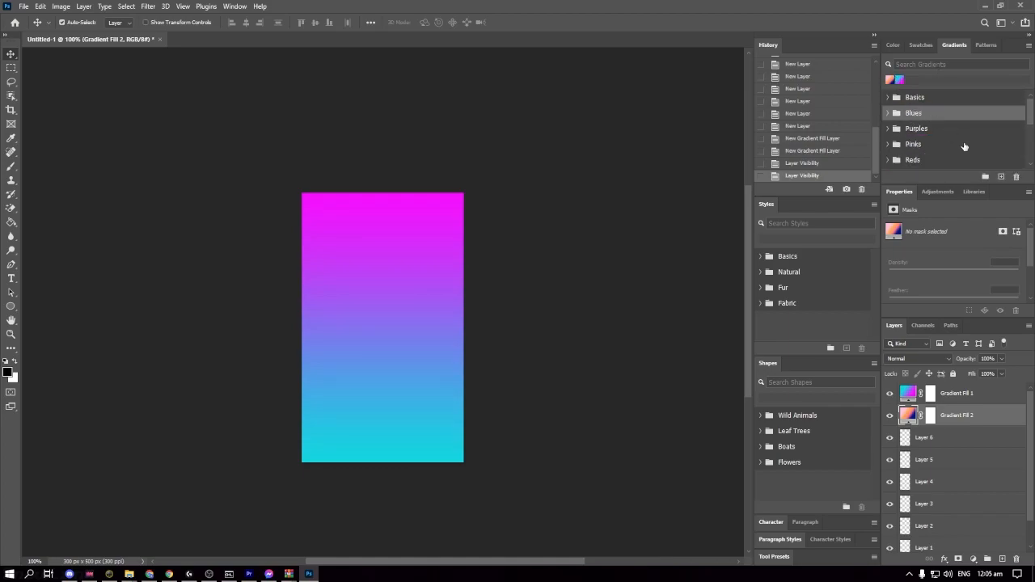
click(889, 114)
scroll(963, 129, down, 2)
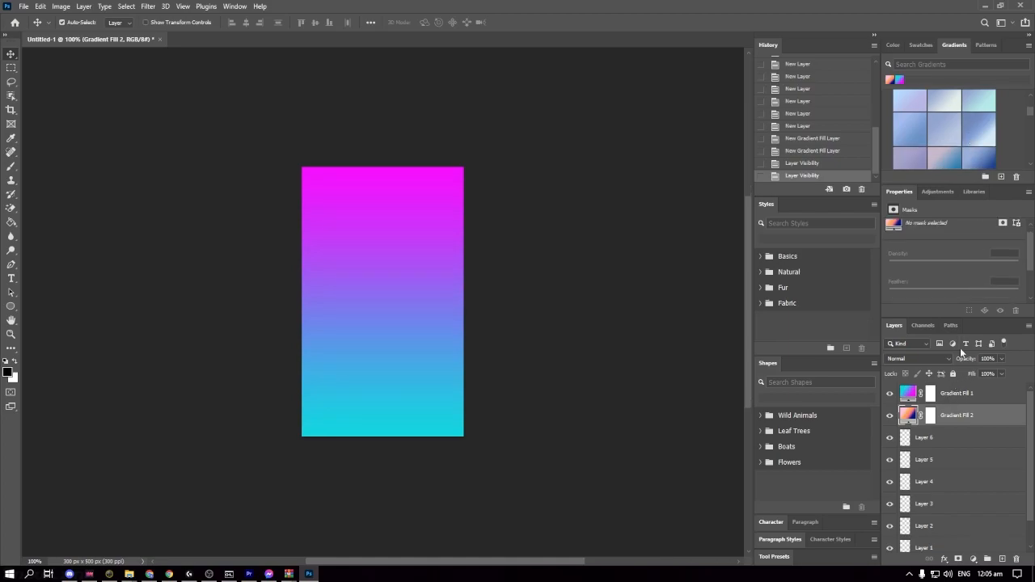
scroll(960, 126, down, 1)
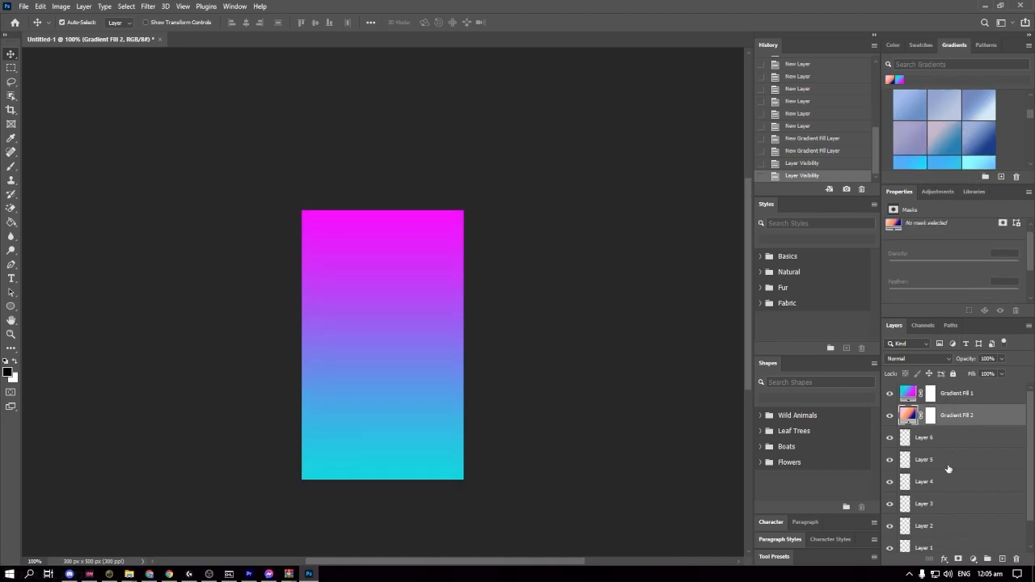
click(954, 437)
scroll(967, 144, down, 2)
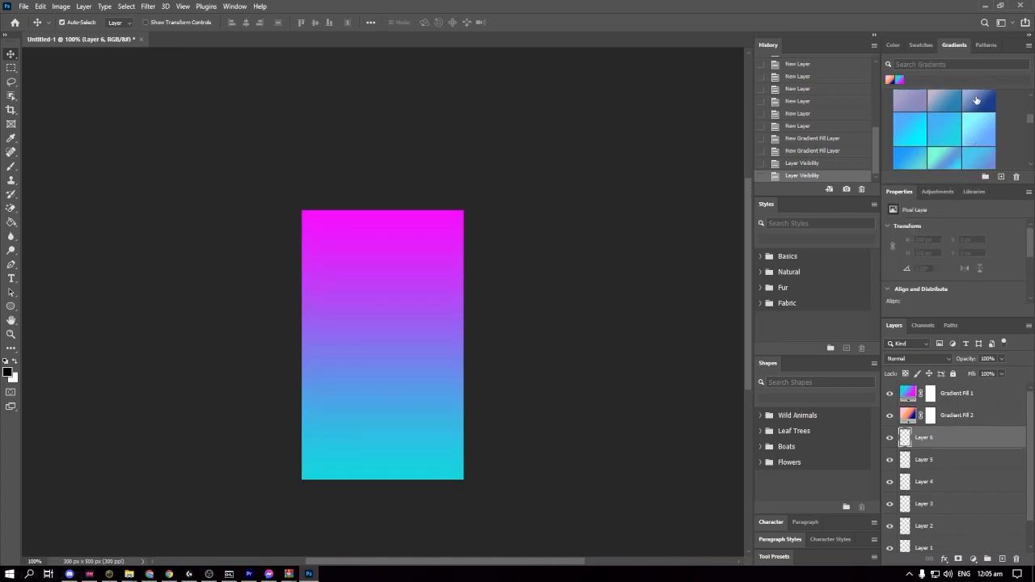
scroll(967, 137, down, 2)
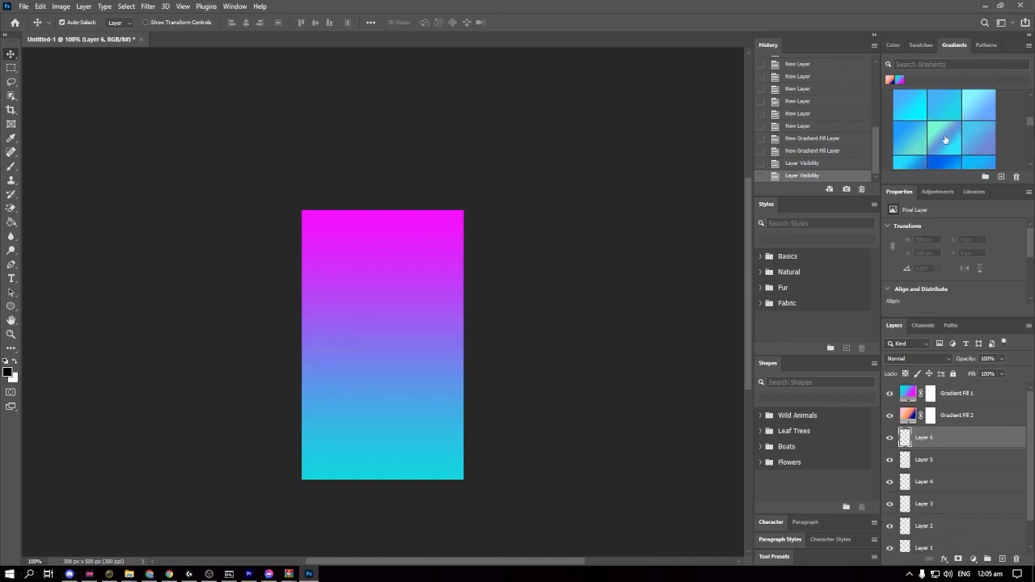
click(945, 139)
scroll(948, 141, down, 4)
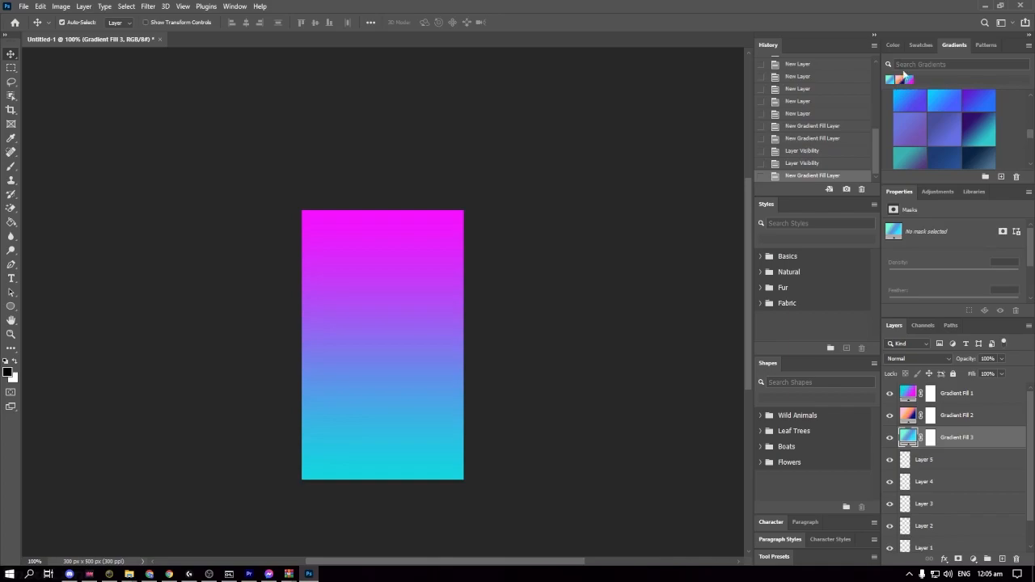
Step: Fill Layer 5 with the peach-to-lilac gradient preset from the Pinks group
click(957, 462)
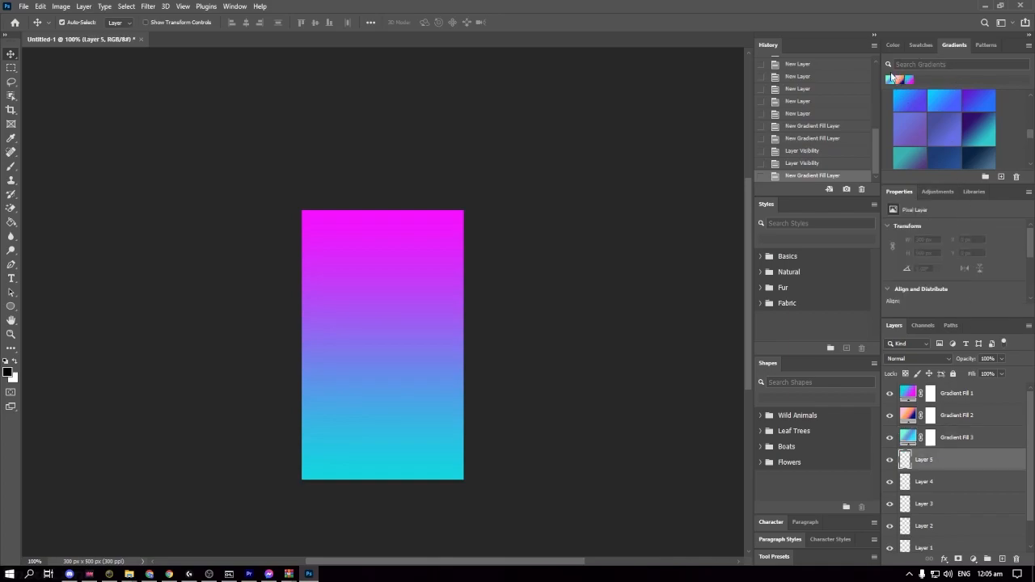
scroll(943, 138, up, 5)
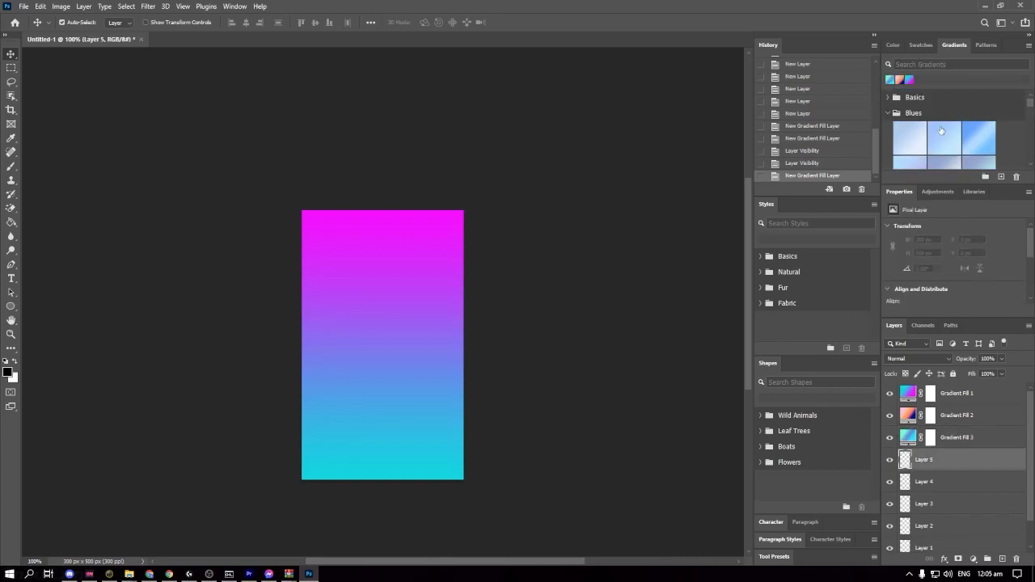
click(896, 113)
click(895, 98)
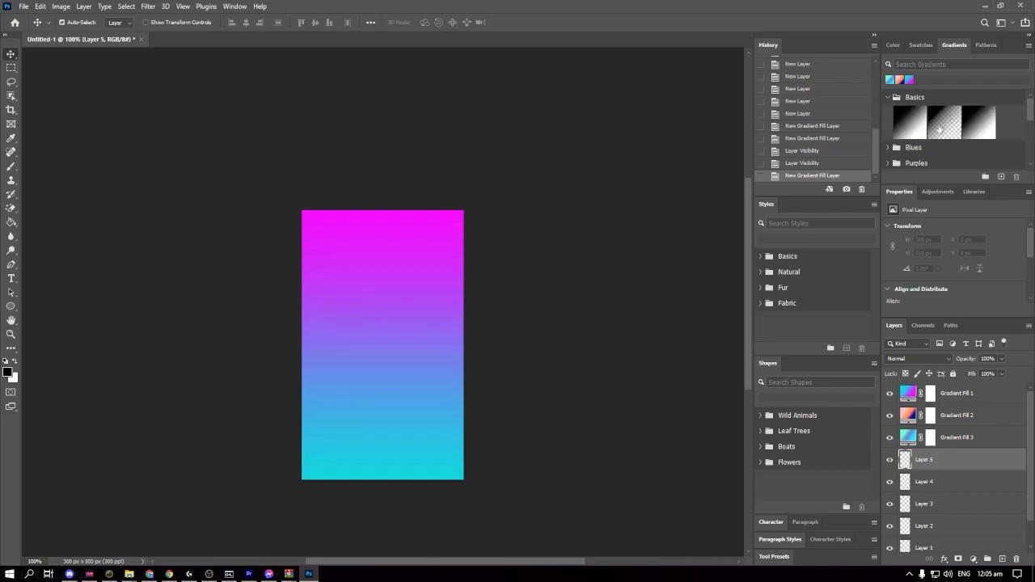
click(887, 97)
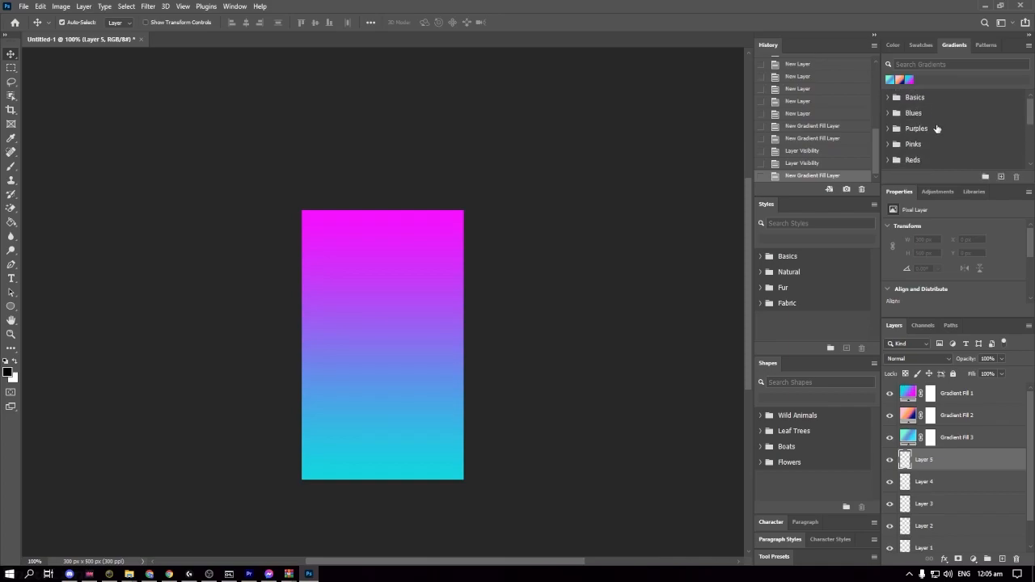
click(944, 146)
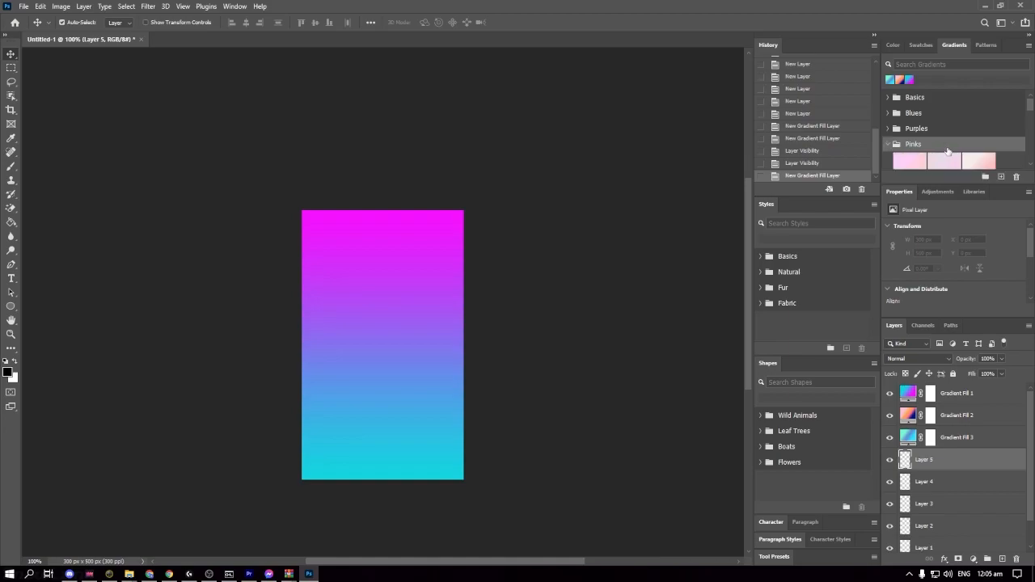
scroll(951, 151, down, 4)
click(986, 146)
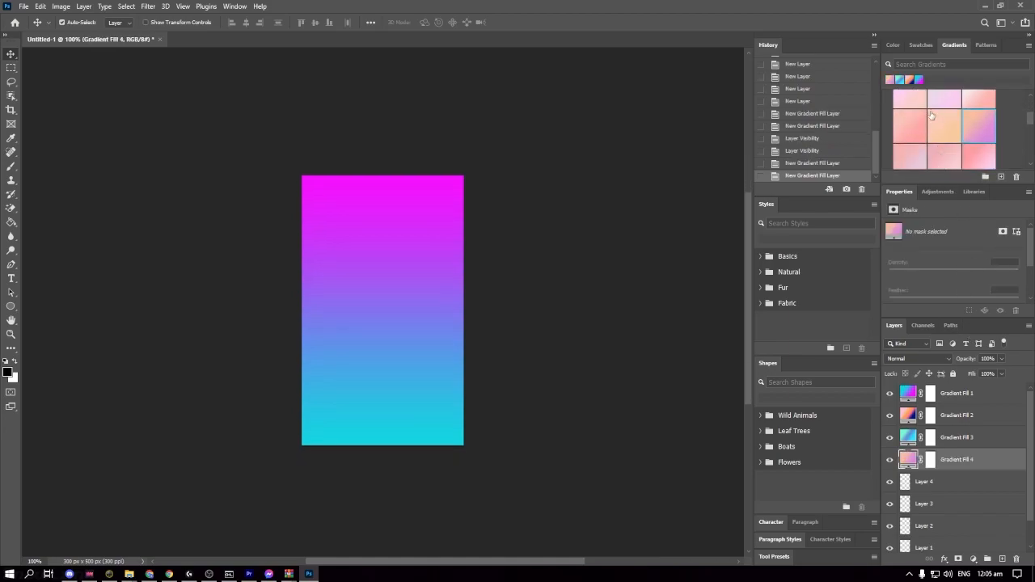
Step: Fill Layer 4 with the pale blue to magenta gradient preset from the Pinks group
scroll(951, 169, down, 2)
click(945, 481)
scroll(955, 146, down, 3)
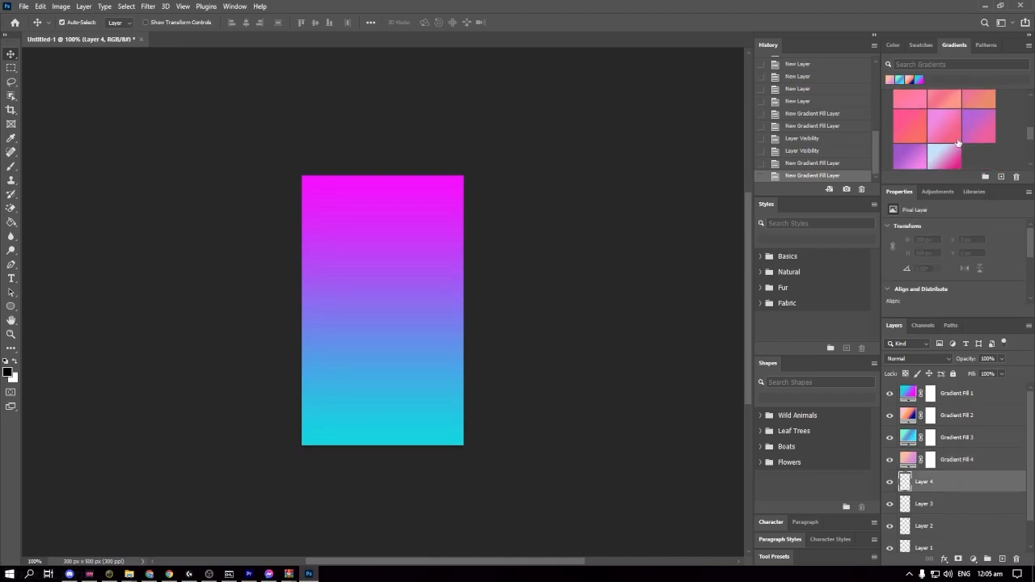
click(945, 142)
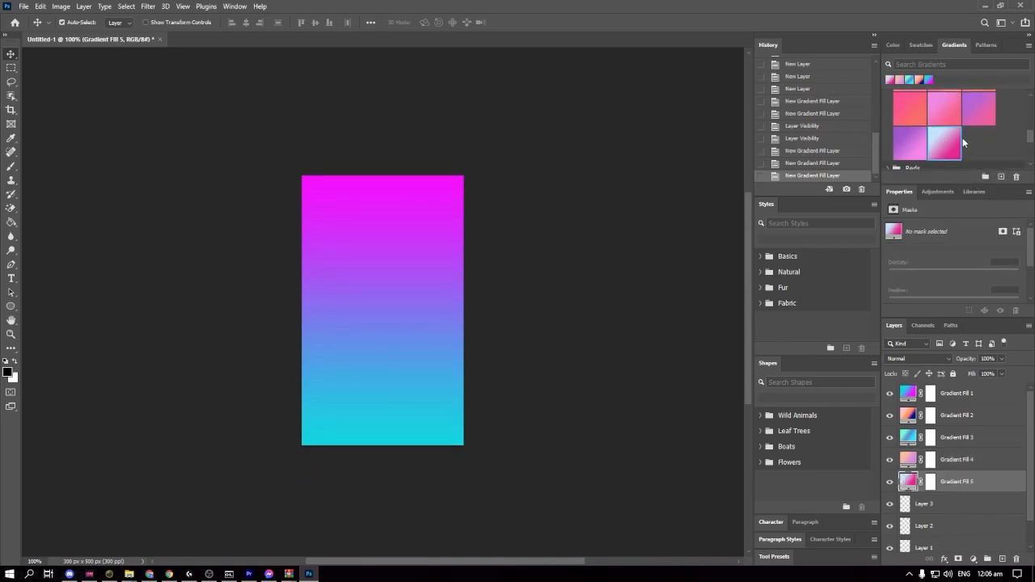
Step: Fill Layer 3 with the orange, hot pink and dark purple gradient preset from the Reds group
scroll(963, 139, up, 8)
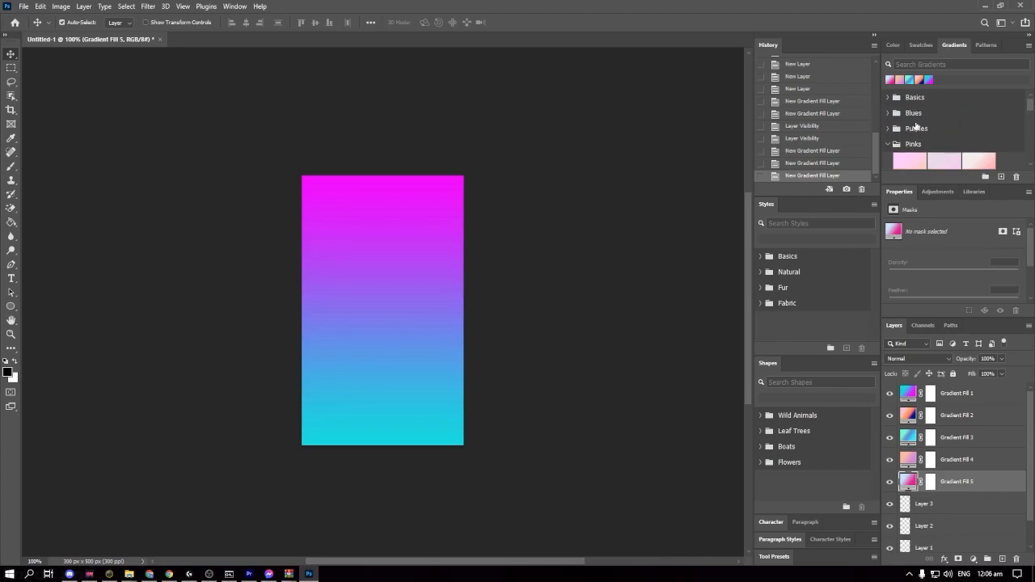
click(887, 144)
scroll(938, 142, down, 1)
click(889, 144)
scroll(940, 149, down, 2)
click(932, 508)
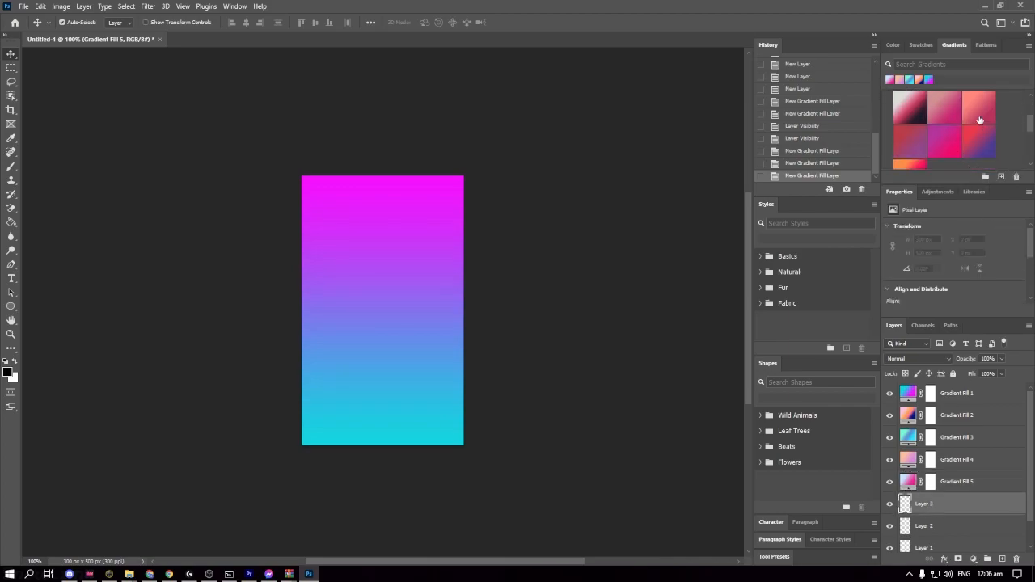
scroll(959, 155, down, 1)
click(922, 156)
scroll(967, 153, down, 2)
Step: Fill Layer 2 with the mustard yellow to green gradient preset from the Greens group
scroll(952, 152, up, 5)
scroll(923, 135, up, 1)
click(888, 134)
scroll(936, 138, down, 1)
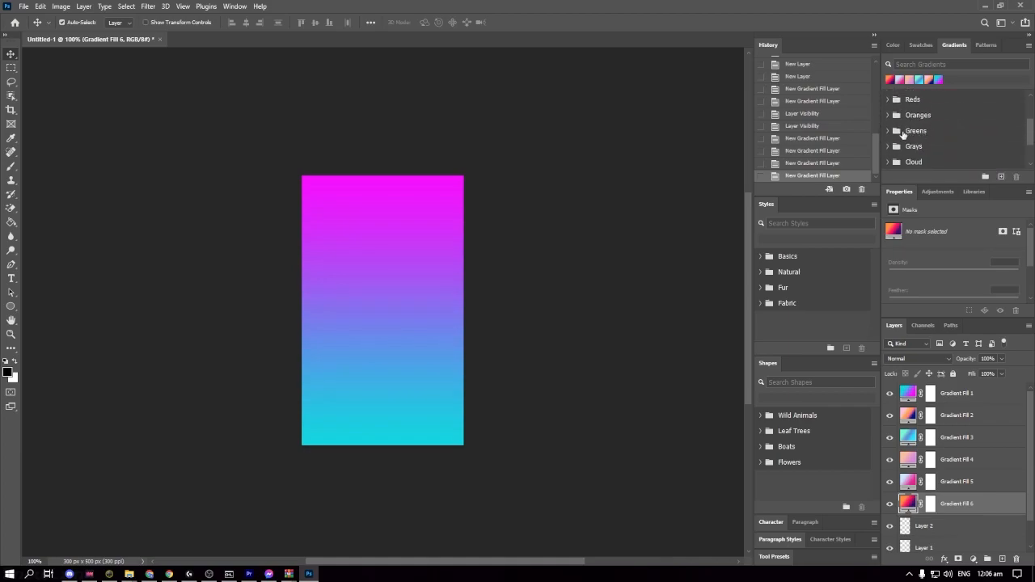
click(903, 135)
scroll(930, 137, down, 3)
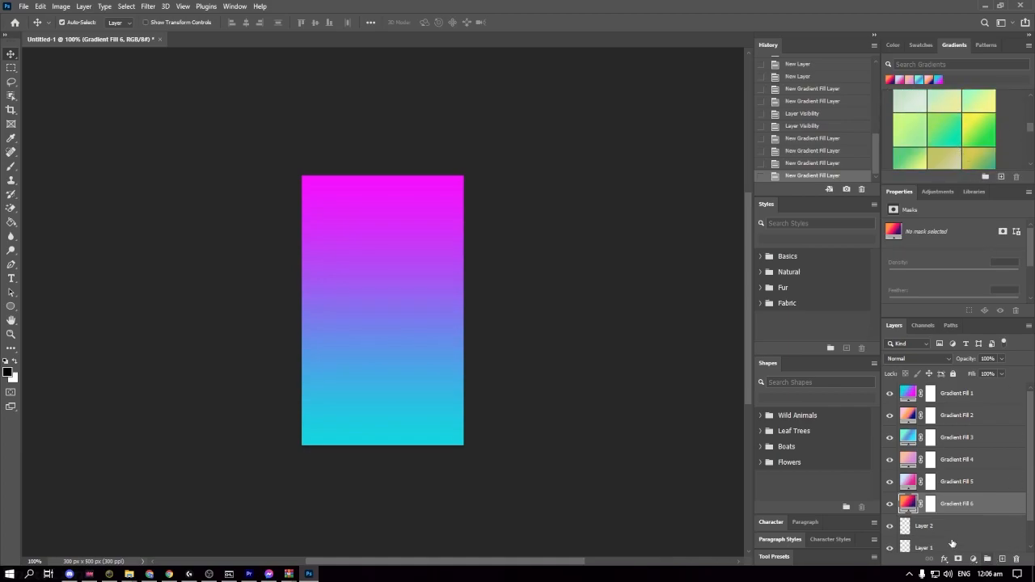
click(948, 529)
scroll(947, 151, down, 1)
click(988, 147)
scroll(956, 283, down, 1)
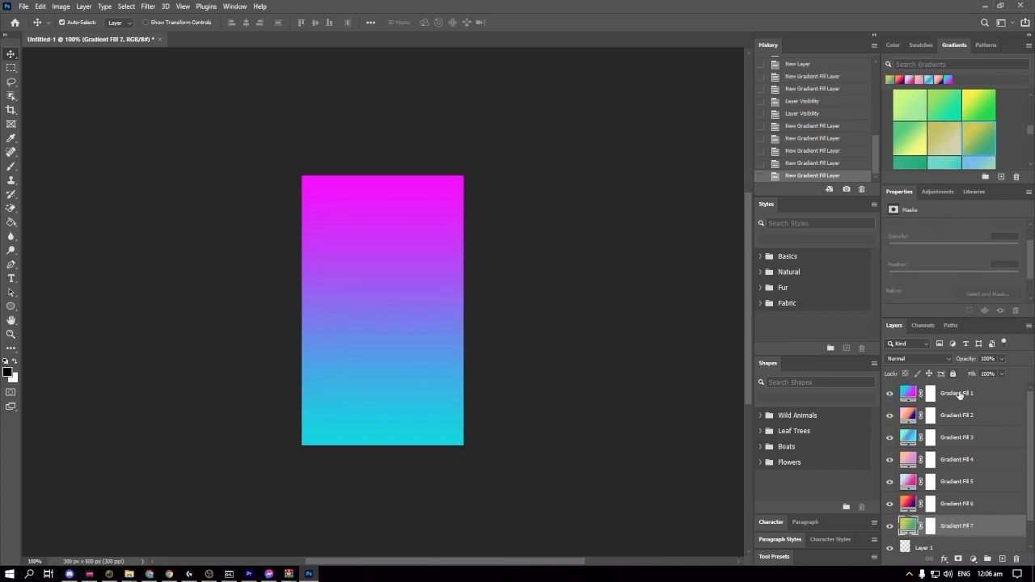
Step: Fill Layer 1 with the bright turquoise to blue gradient preset from the Greens group
scroll(970, 437, down, 1)
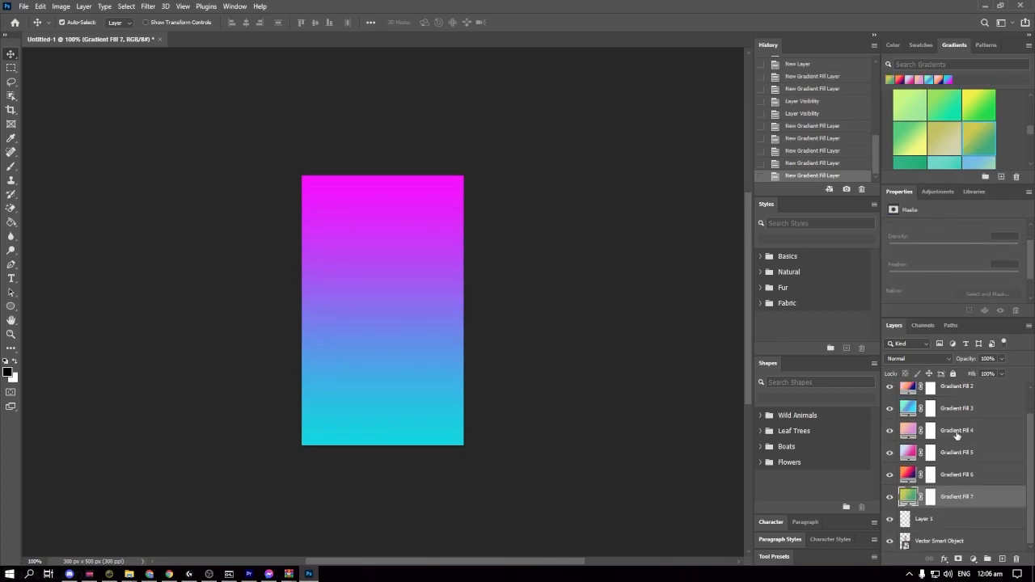
scroll(956, 134, down, 4)
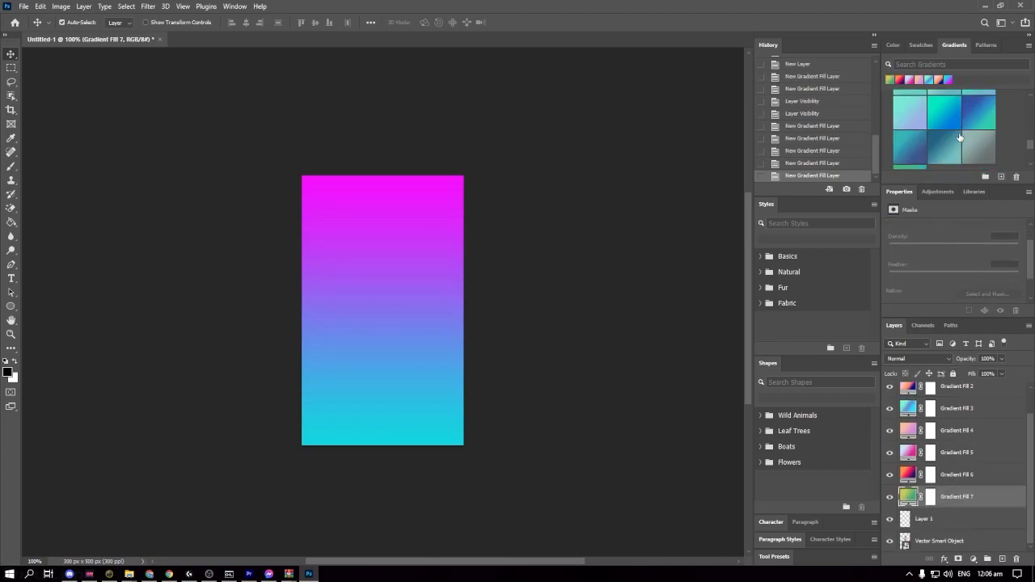
scroll(941, 147, down, 2)
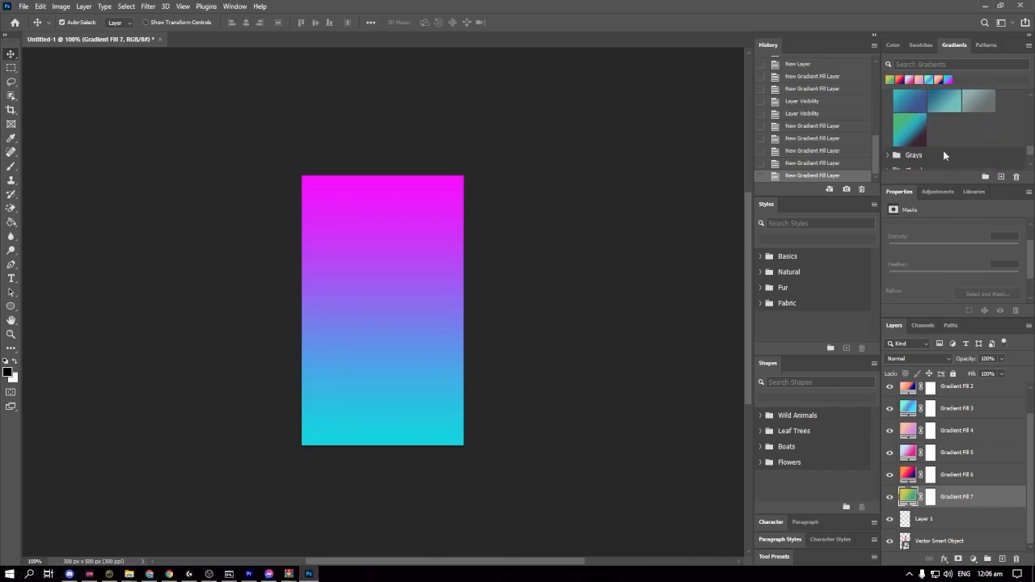
click(955, 523)
scroll(954, 134, up, 3)
click(951, 109)
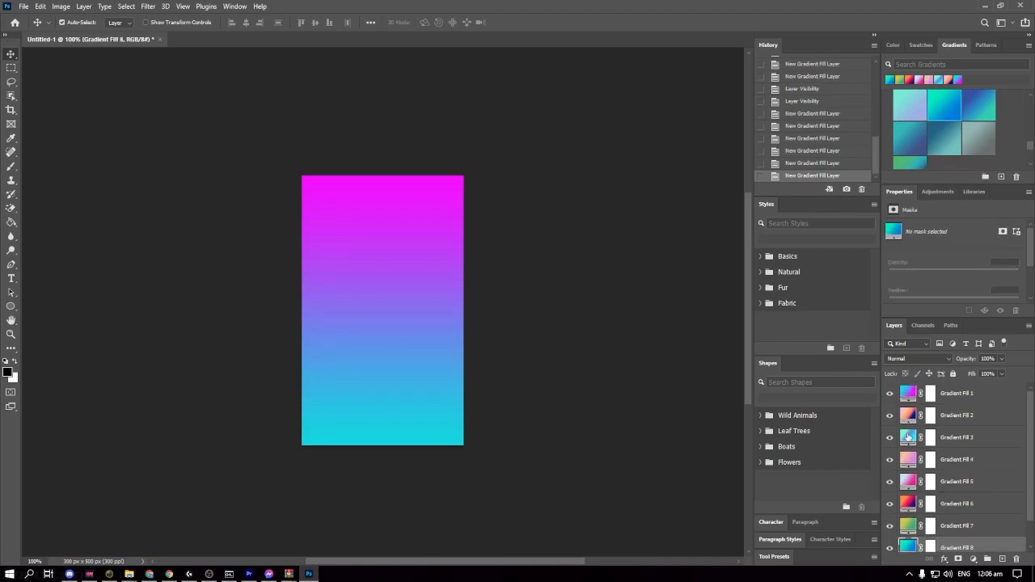
Step: Move the pixel woman's smart object above all gradient layers and hide Gradient Fill 2 through Gradient Fill 8
scroll(909, 430, down, 1)
drag(954, 540, 943, 383)
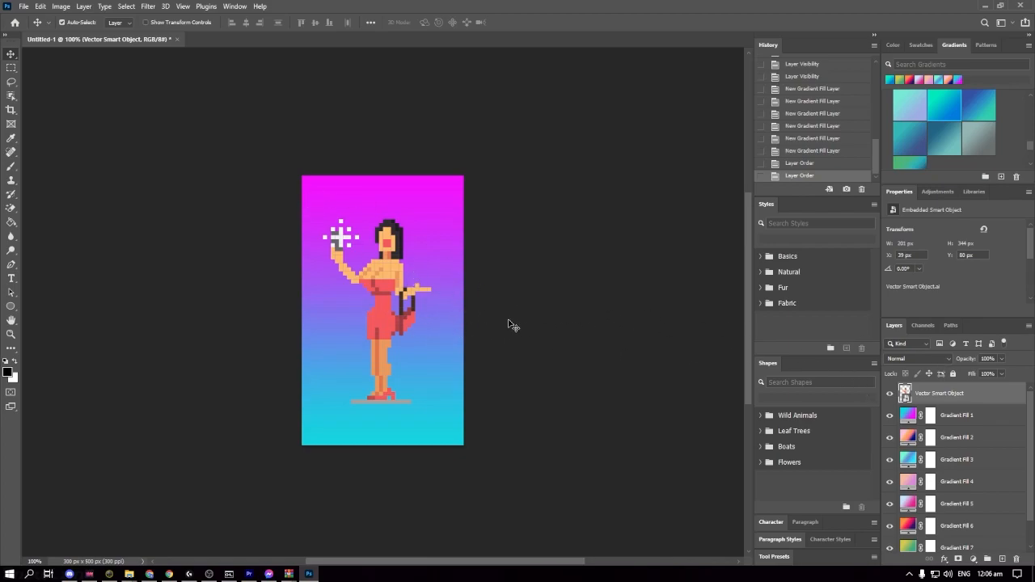
drag(890, 437, 900, 538)
scroll(944, 506, up, 1)
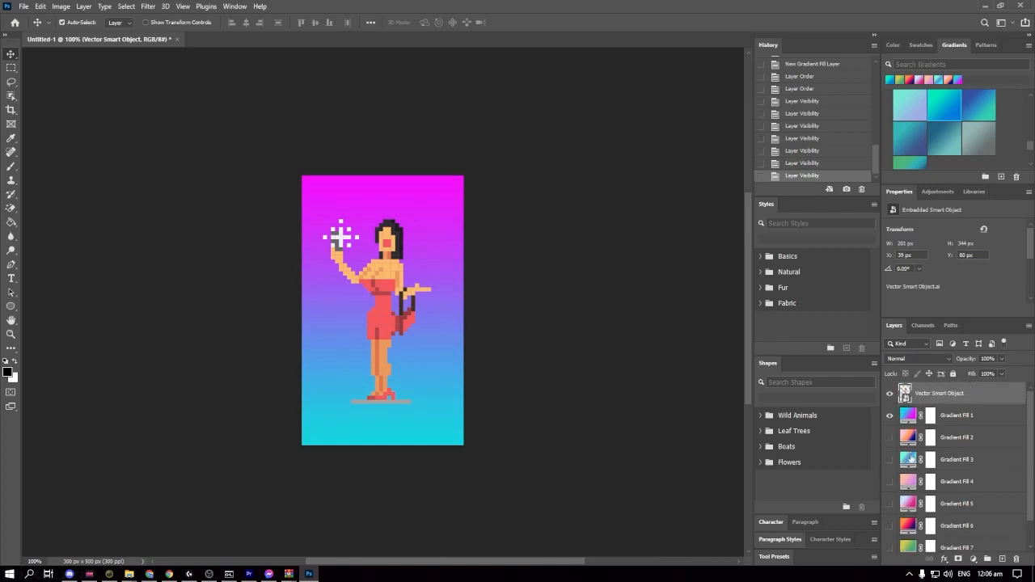
Step: Show the Timeline and create a frame animation from the document
click(234, 6)
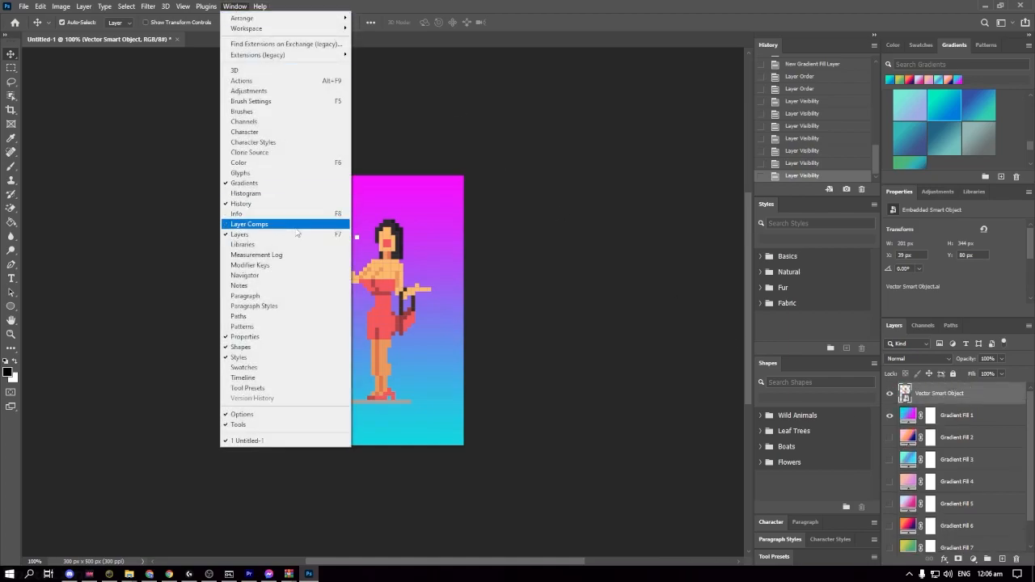
click(275, 377)
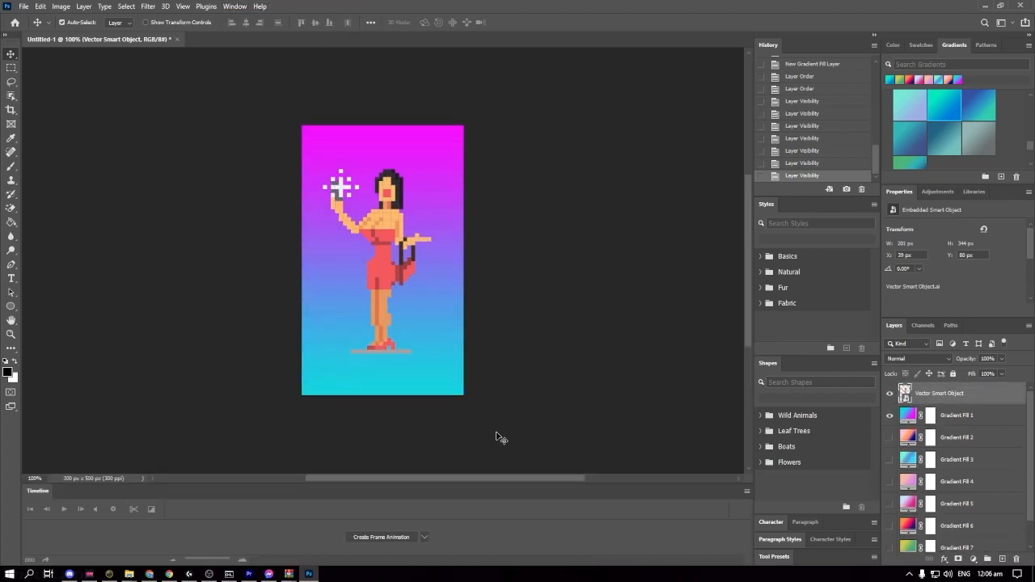
click(424, 537)
click(396, 558)
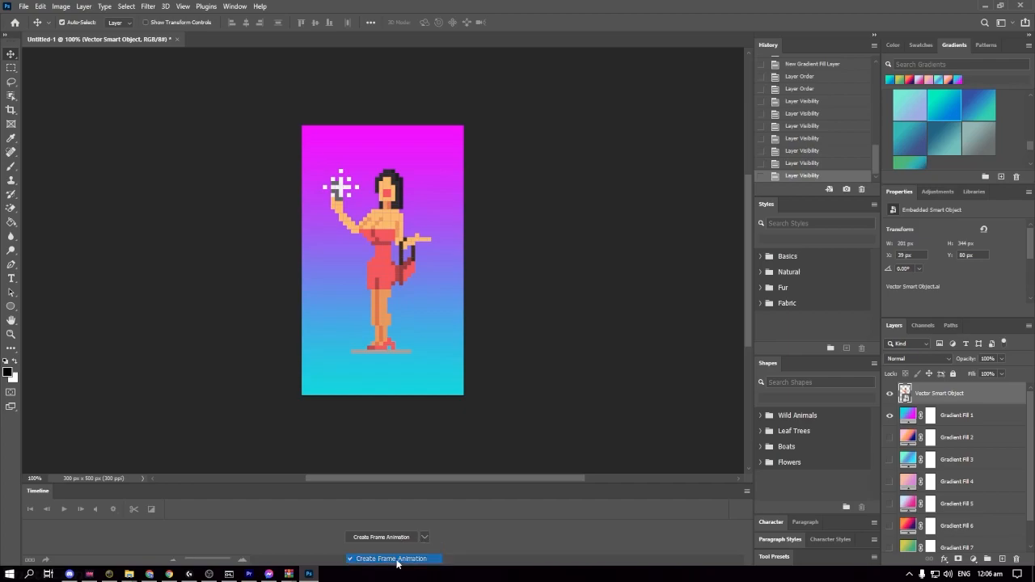
click(381, 537)
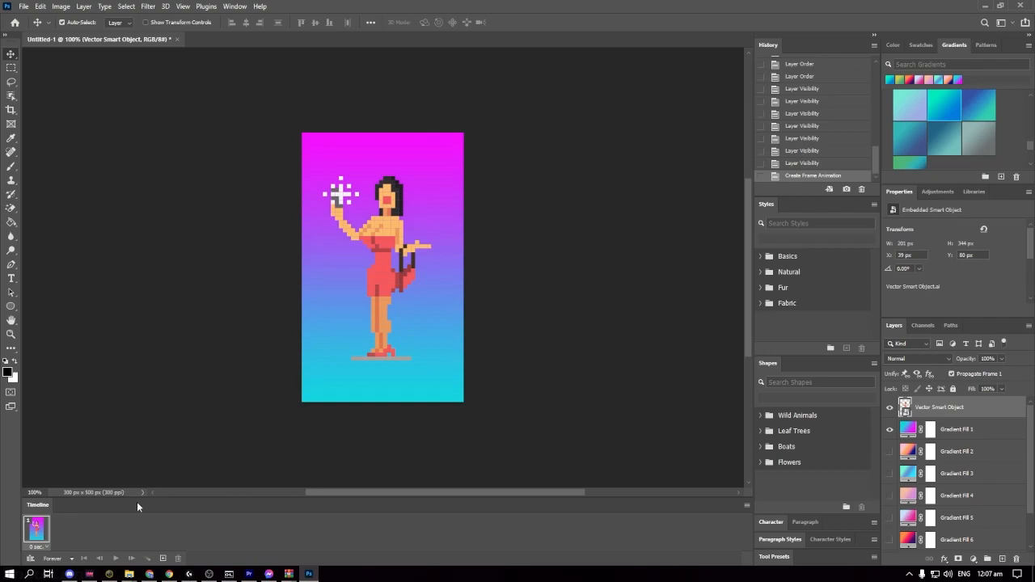
Step: Duplicate the first animation frame and switch the second frame's background from Gradient Fill 1 to Gradient Fill 2
click(162, 558)
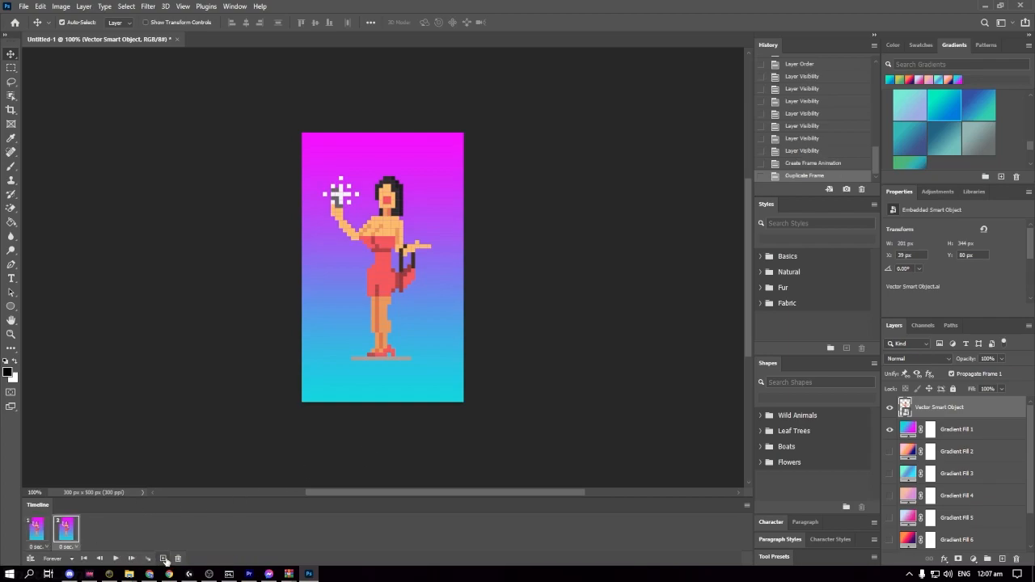
click(42, 535)
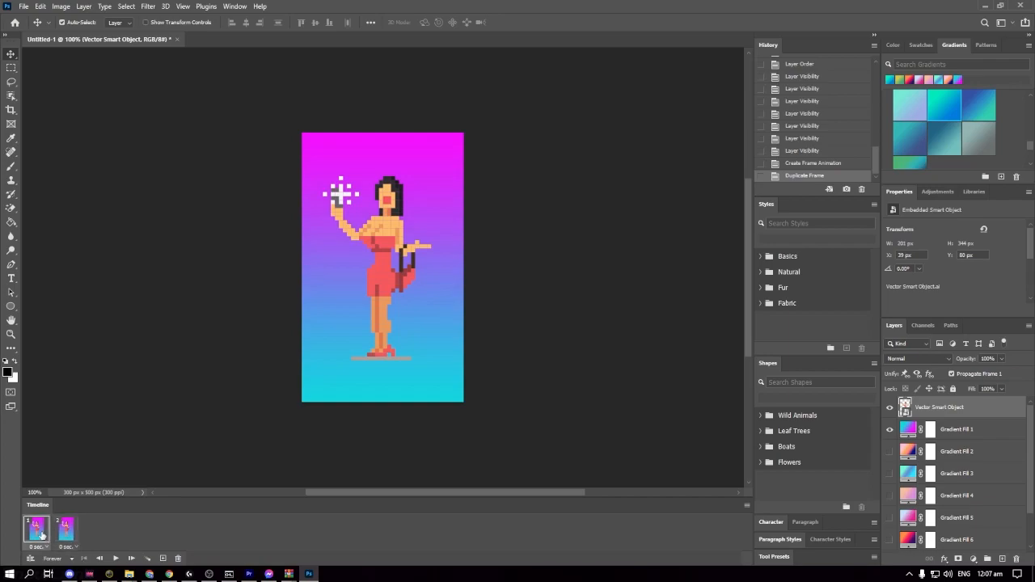
click(69, 535)
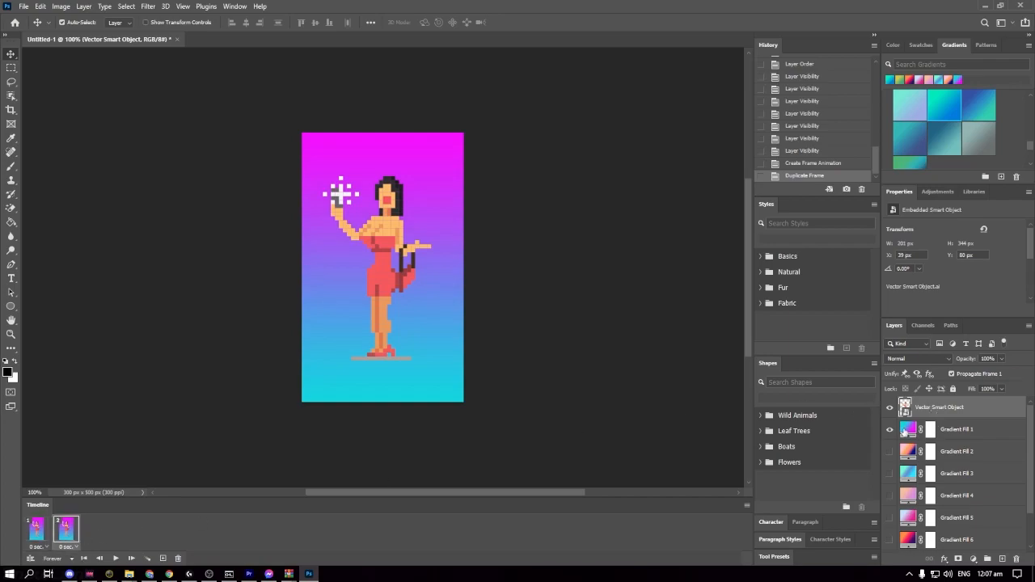
click(890, 429)
click(890, 451)
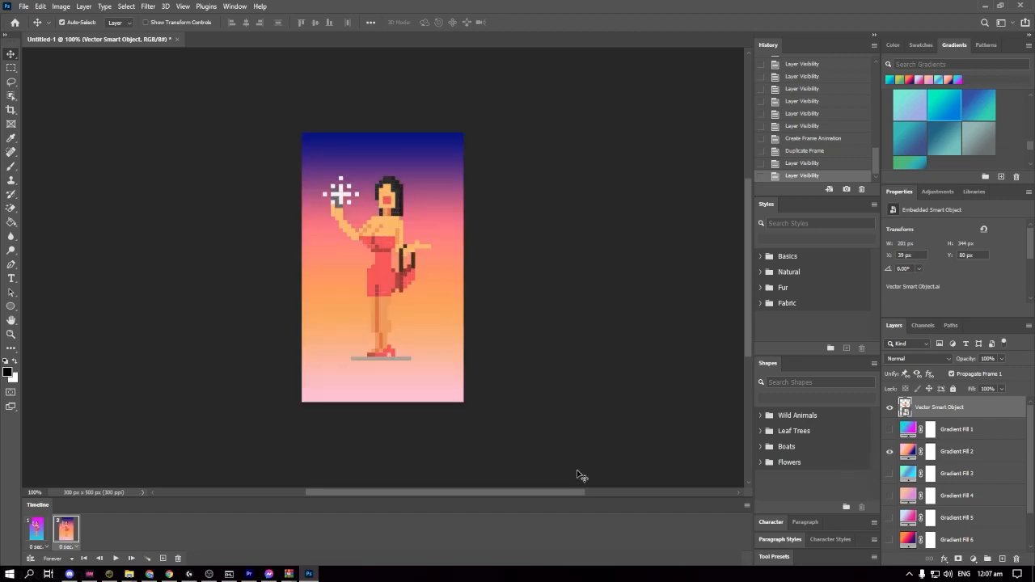
Step: Add a third animation frame with Gradient Fill 2 hidden and Gradient Fill 3 shown
click(164, 559)
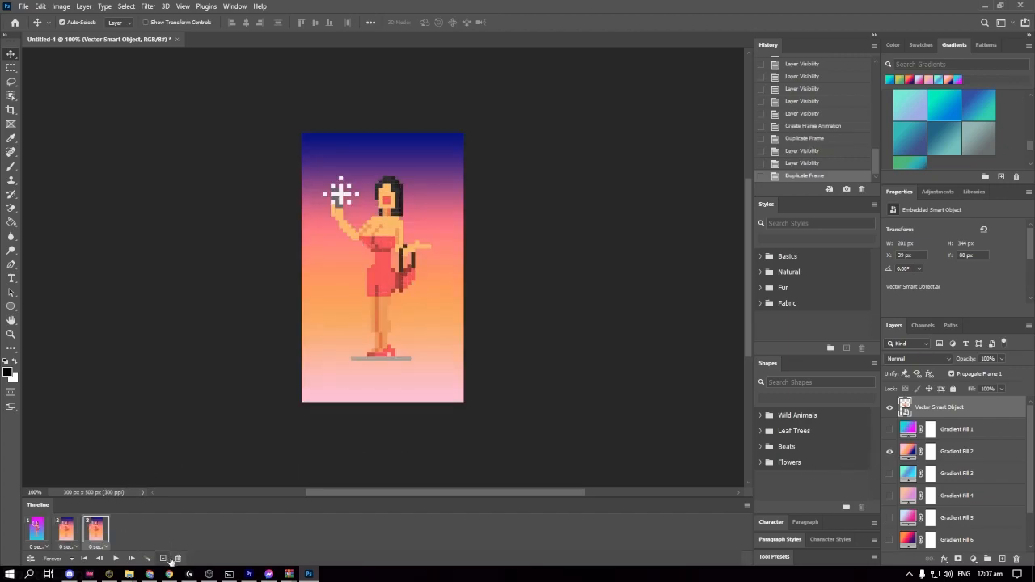
click(890, 452)
click(890, 474)
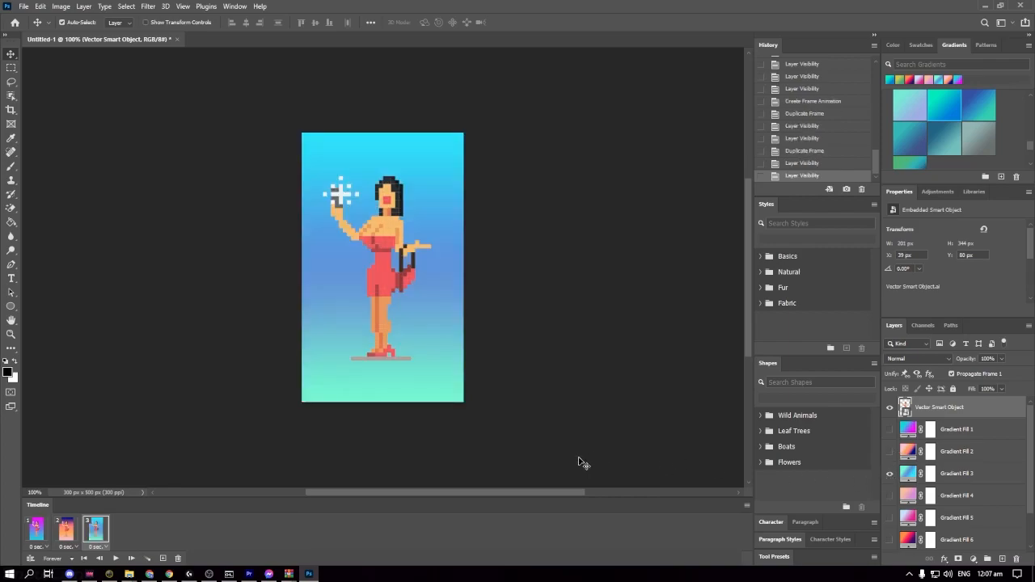
Step: Add a fourth animation frame with Gradient Fill 3 hidden and Gradient Fill 4 shown
click(164, 559)
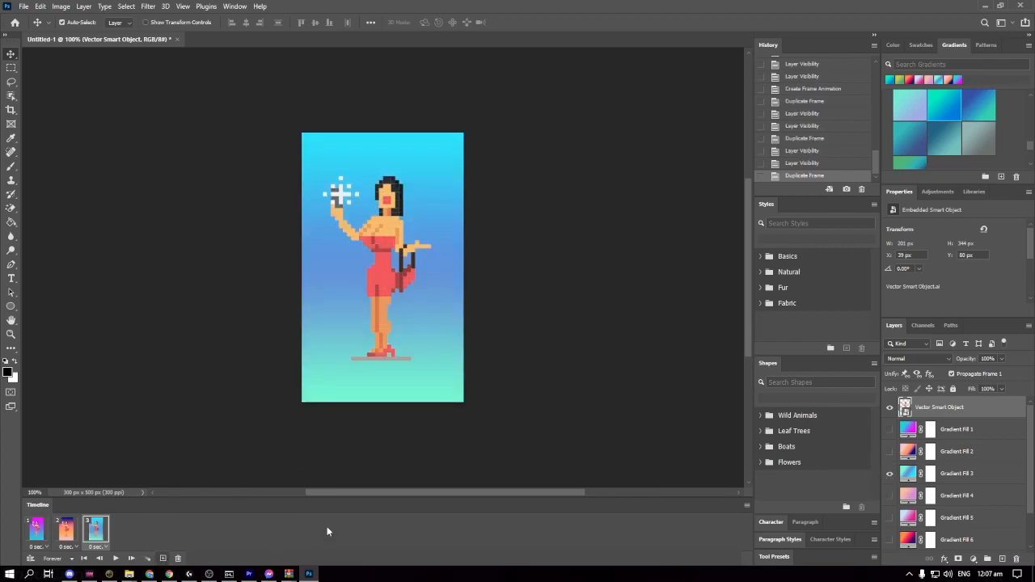
click(889, 474)
click(890, 496)
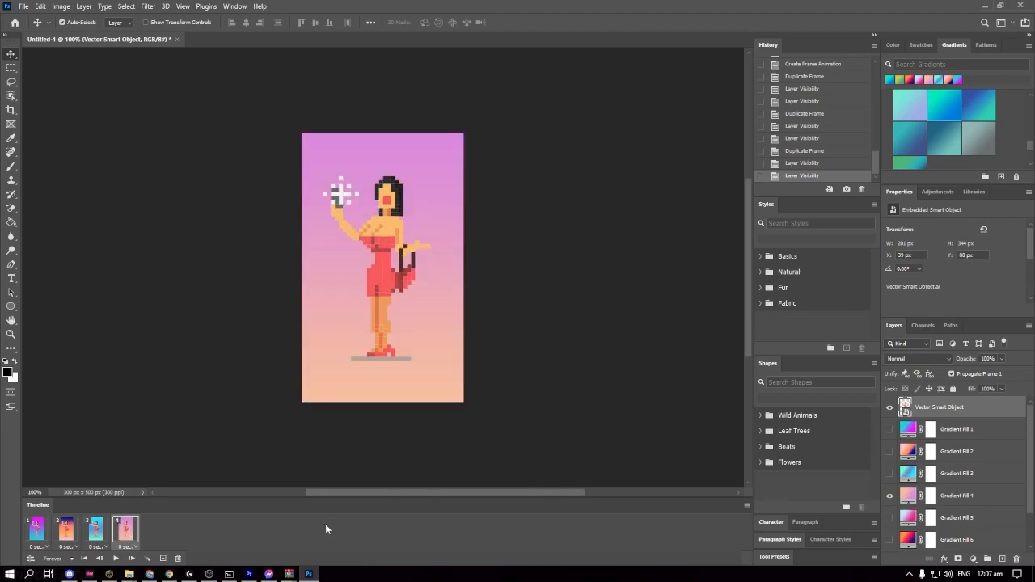
Step: Add a fifth animation frame with Gradient Fill 4 hidden and Gradient Fill 5 shown
click(164, 559)
scroll(928, 489, down, 1)
click(890, 474)
click(890, 496)
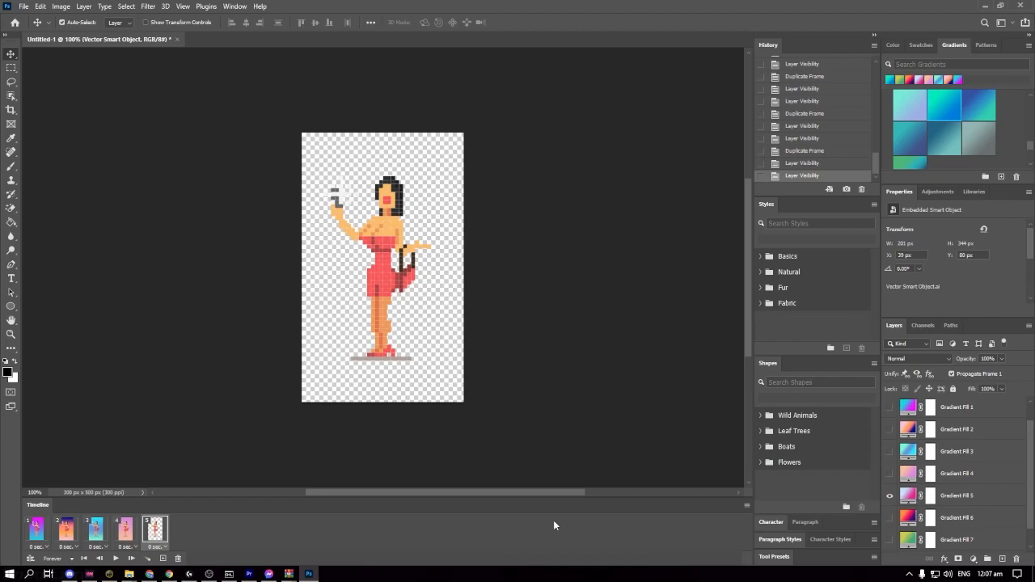
Step: Add a sixth animation frame with Gradient Fill 5 hidden and Gradient Fill 6 shown
click(164, 559)
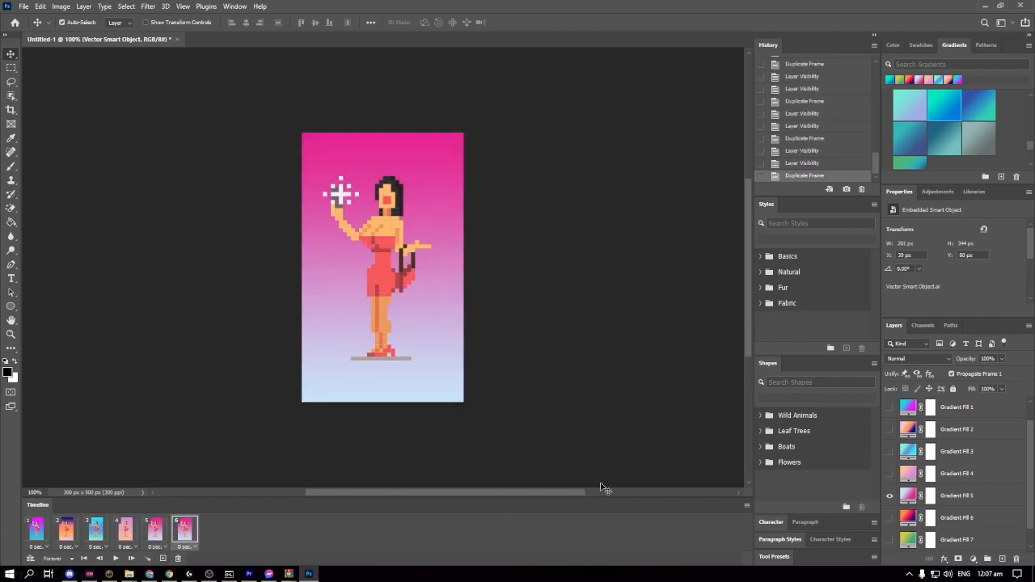
scroll(895, 489, down, 1)
click(890, 473)
click(889, 496)
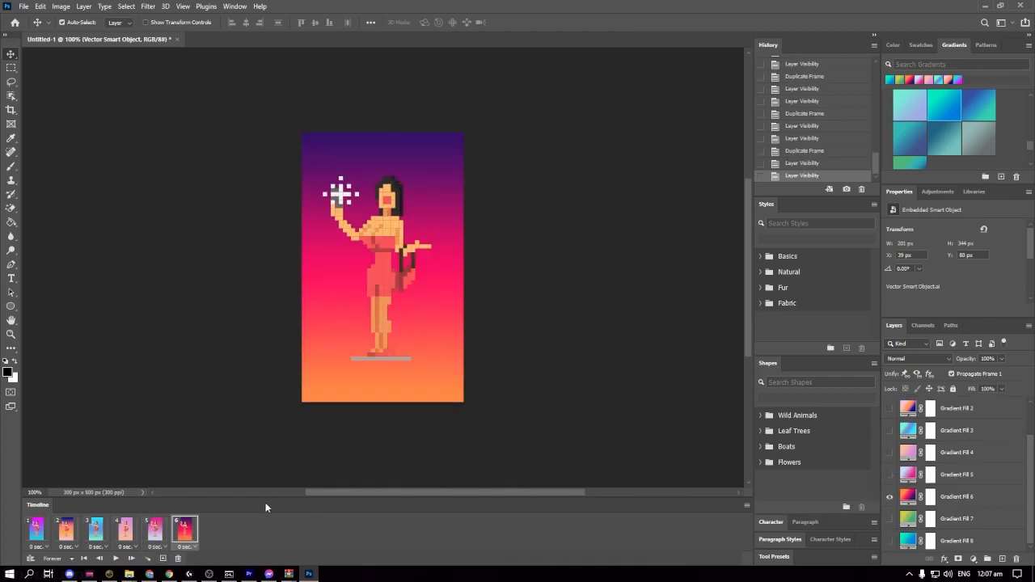
scroll(269, 507, down, 1)
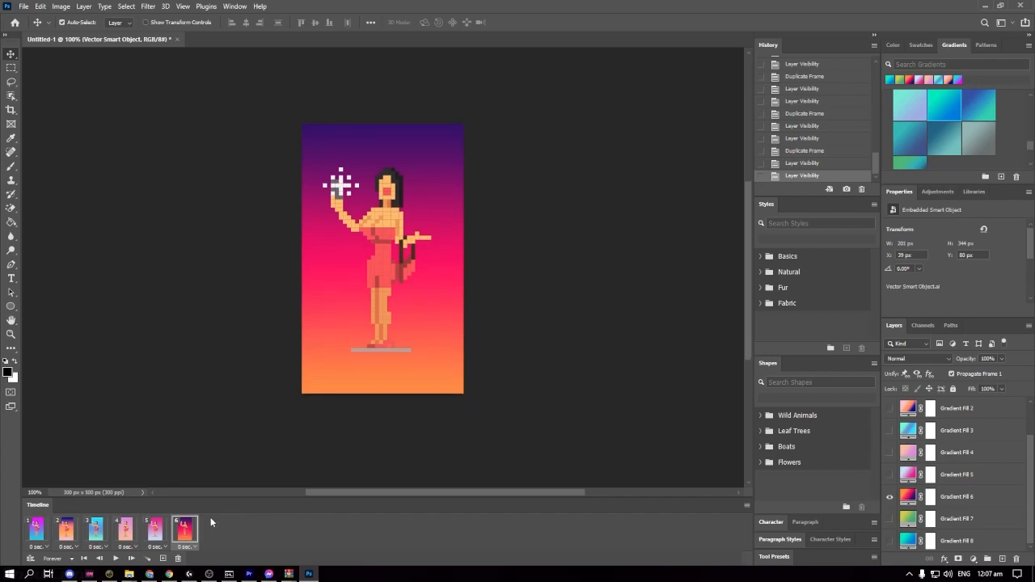
Step: Add a seventh animation frame with Gradient Fill 6 hidden and Gradient Fill 7 shown
click(163, 559)
click(890, 496)
click(890, 518)
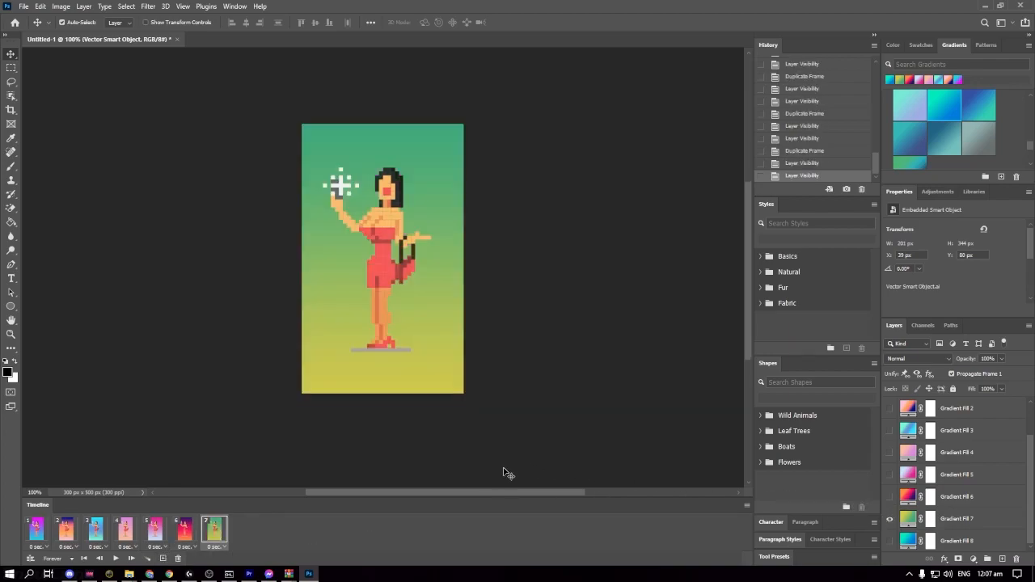
Step: Add an eighth animation frame with Gradient Fill 7 hidden and Gradient Fill 8 shown, and duplicate it as a ninth frame
click(163, 558)
click(890, 519)
click(889, 541)
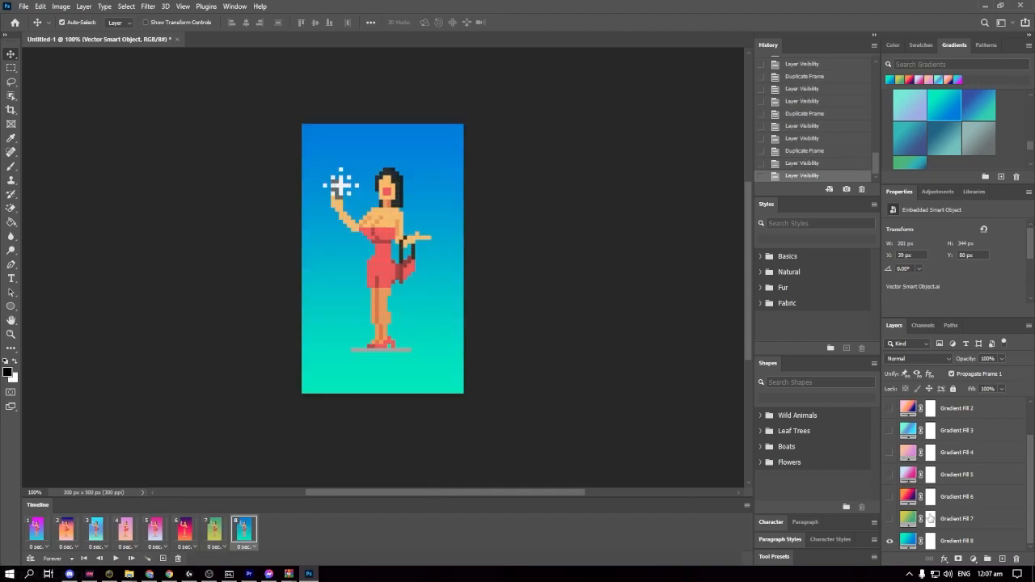
click(164, 559)
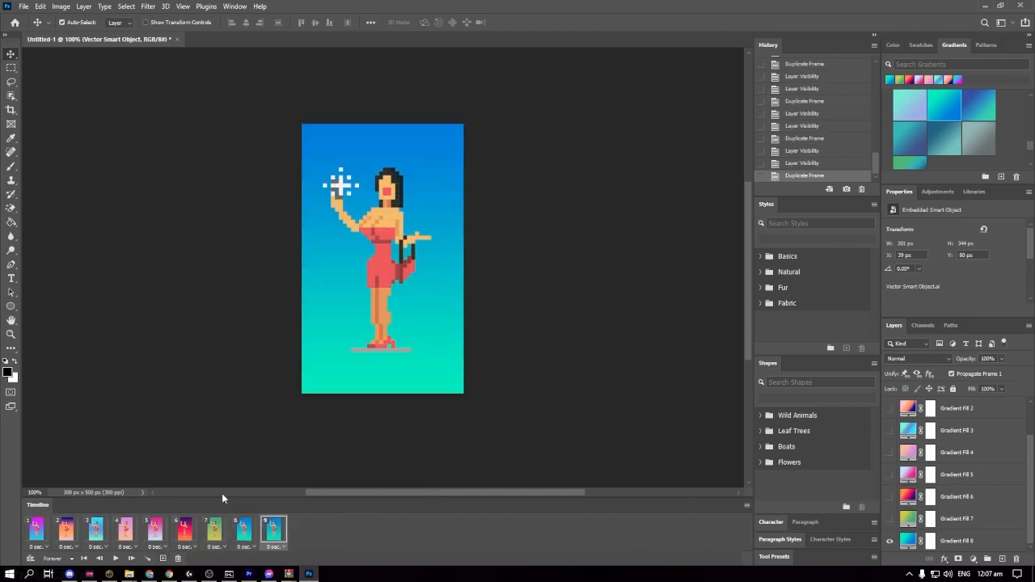
Step: Play the frame animation to preview the background changes, and stop it on frame 6
scroll(994, 455, up, 1)
scroll(997, 455, down, 1)
scroll(1001, 456, up, 1)
click(115, 559)
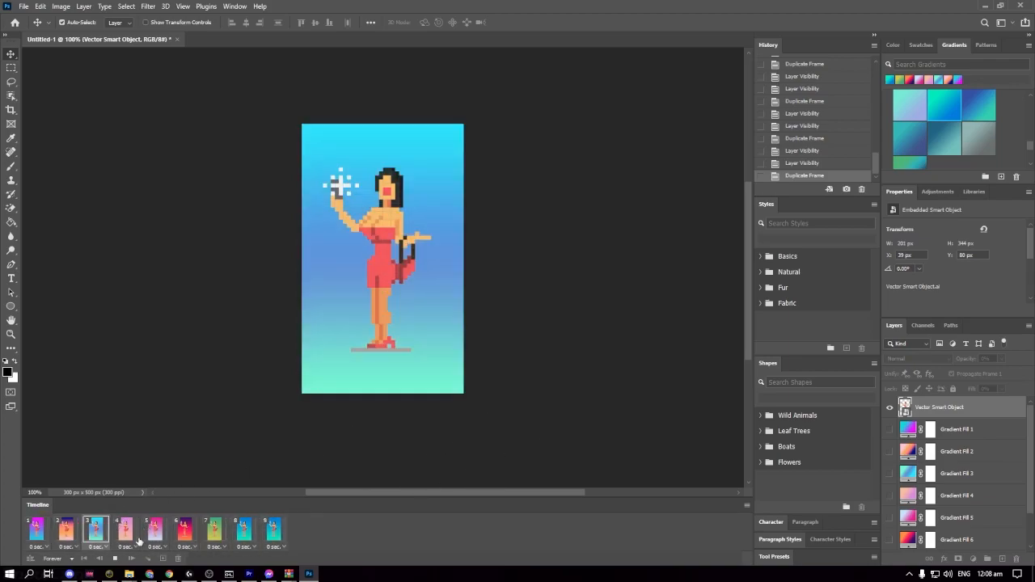
click(183, 548)
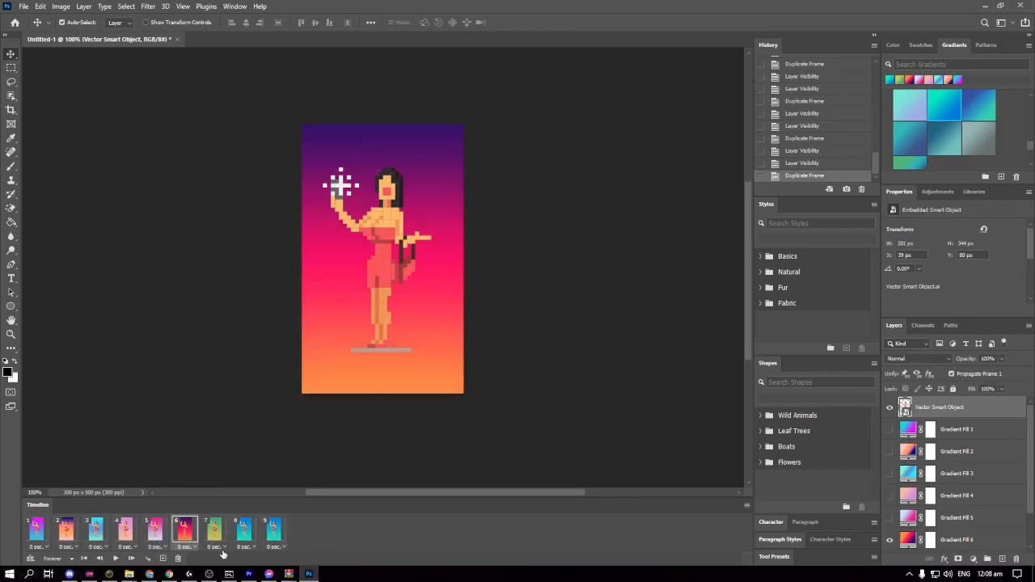
Step: Set the frame delay of animation frames 1 to 4 to 0.2 seconds each
click(48, 549)
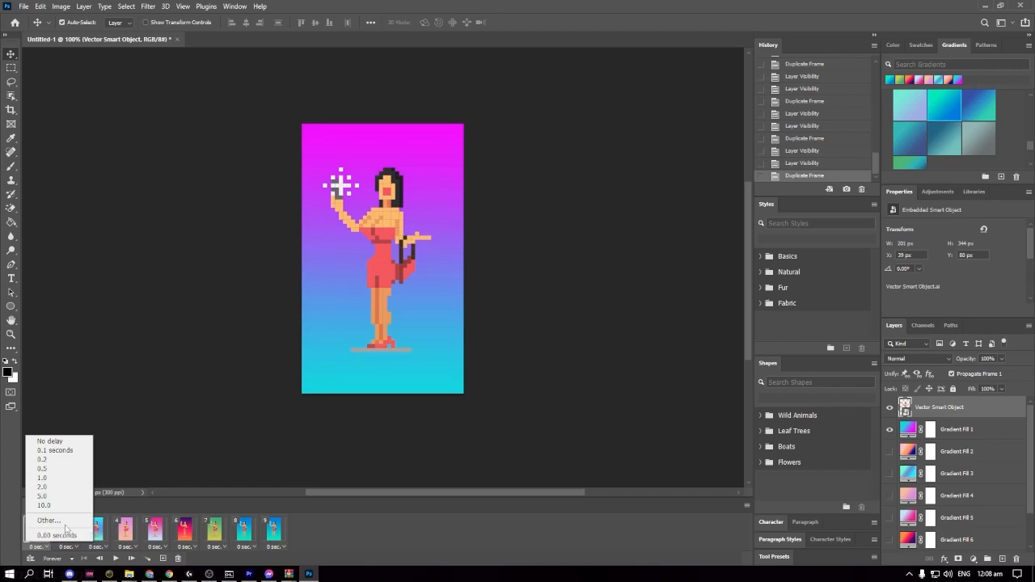
click(72, 461)
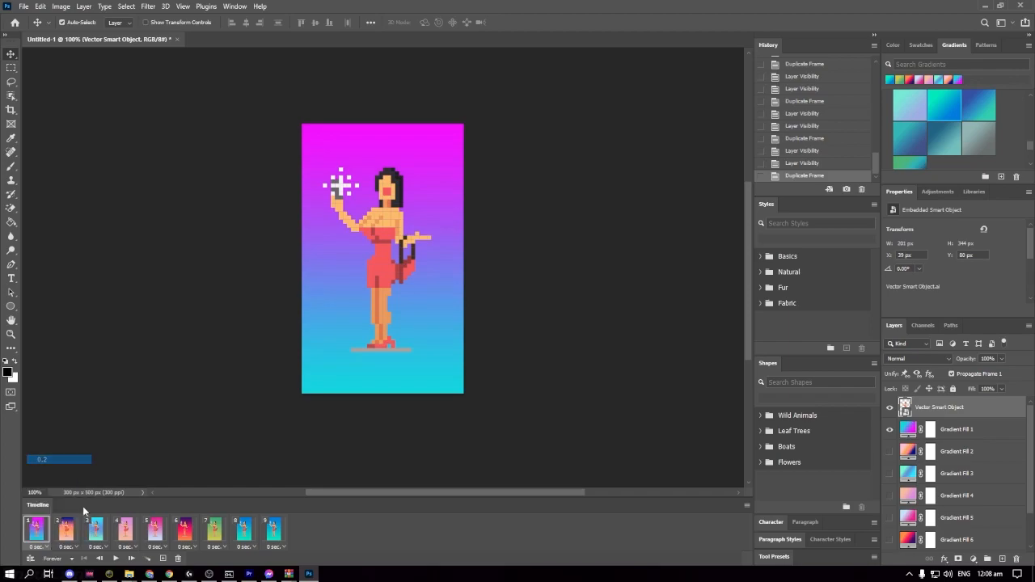
click(68, 548)
click(72, 459)
click(99, 547)
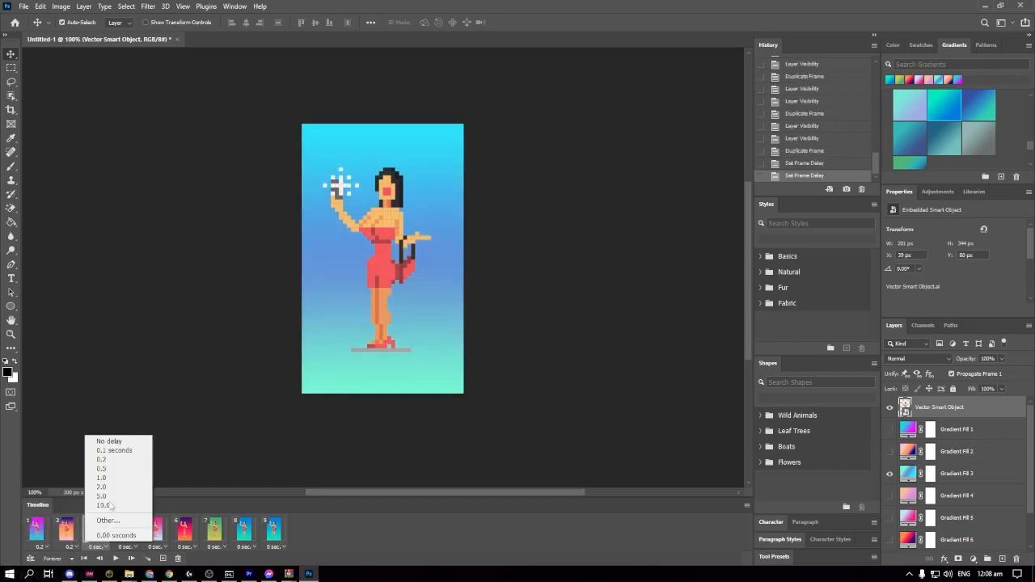
click(101, 460)
click(131, 548)
click(138, 460)
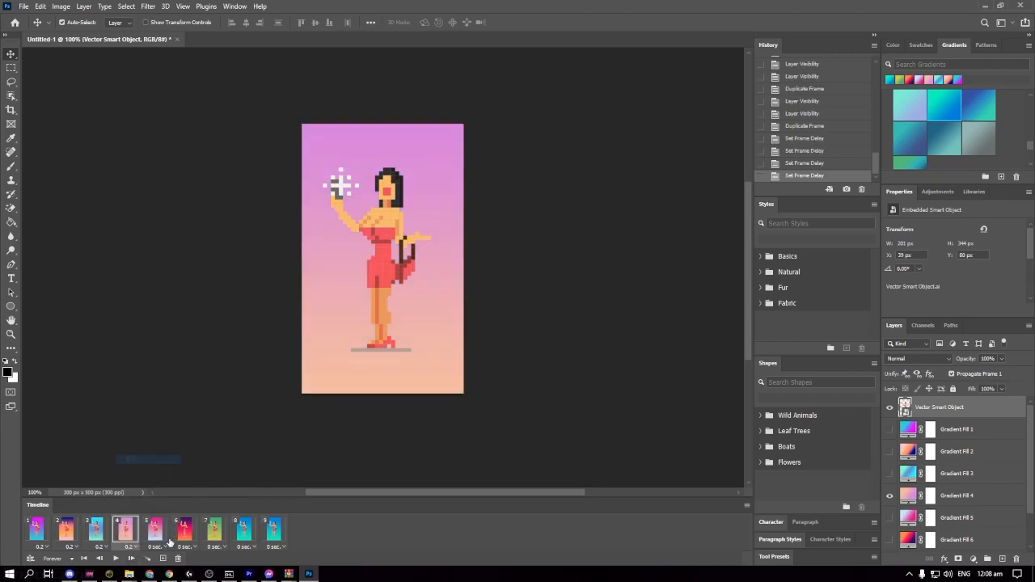
Step: Set the frame delay of animation frames 5 to 9 to 0.2 seconds each, and preview the playback
click(159, 547)
click(168, 460)
click(188, 547)
click(199, 459)
click(219, 548)
click(223, 459)
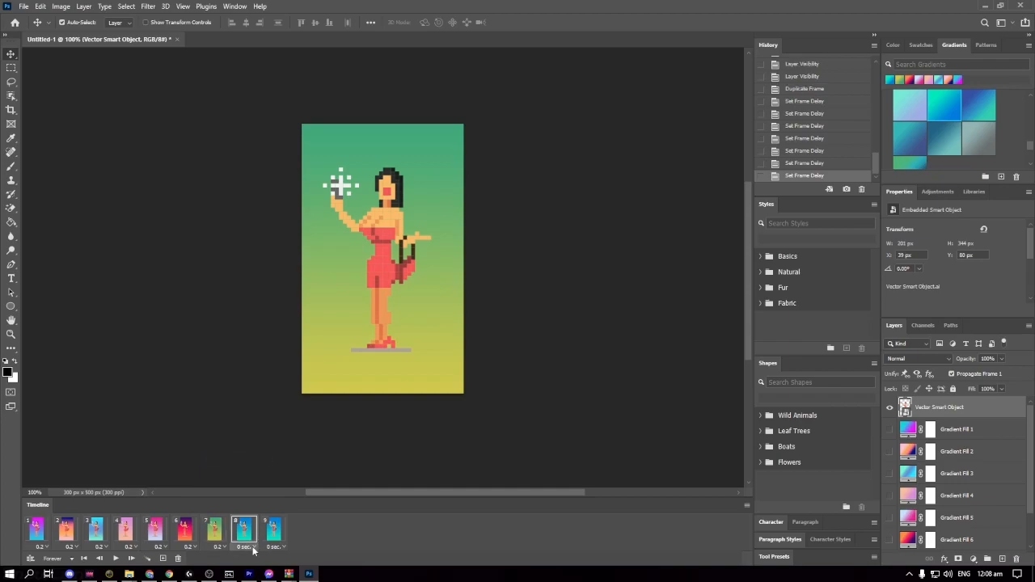
click(248, 547)
click(251, 459)
click(277, 549)
click(279, 459)
click(116, 559)
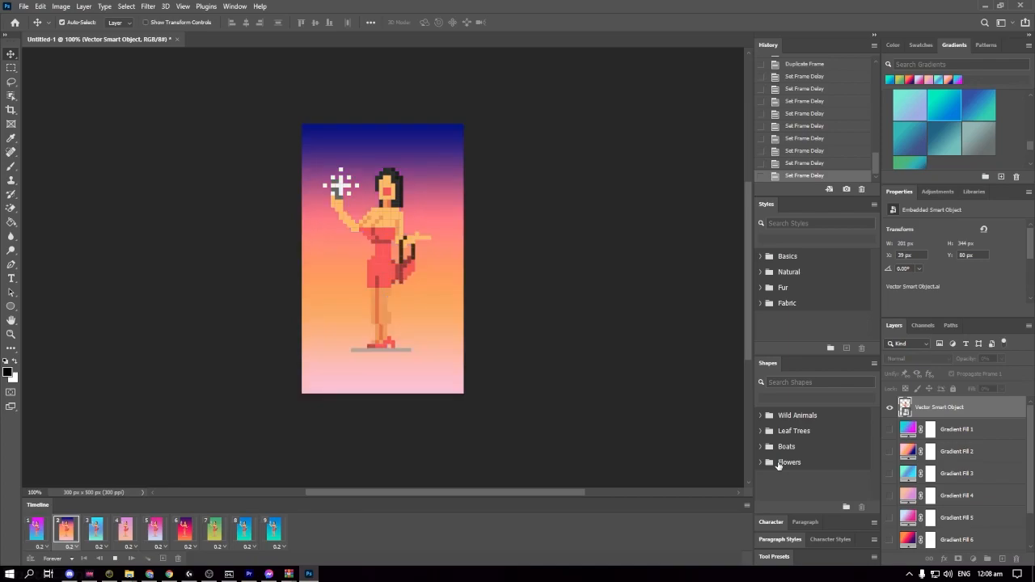
key(space)
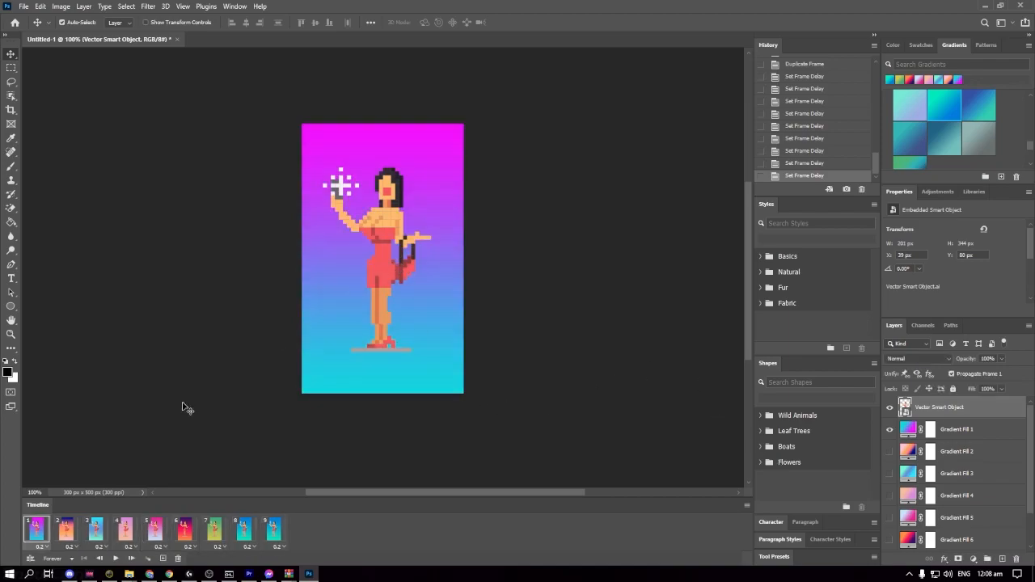
Step: Try moving the pixel woman horizontally toward the canvas's right edge in frame 2, and undo the move
click(70, 531)
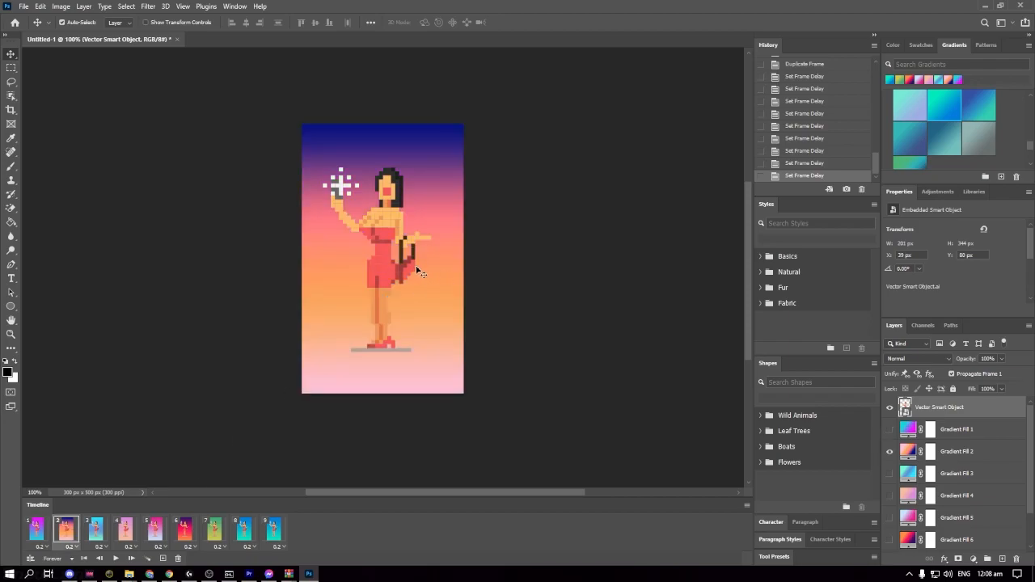
drag(386, 259, 464, 259)
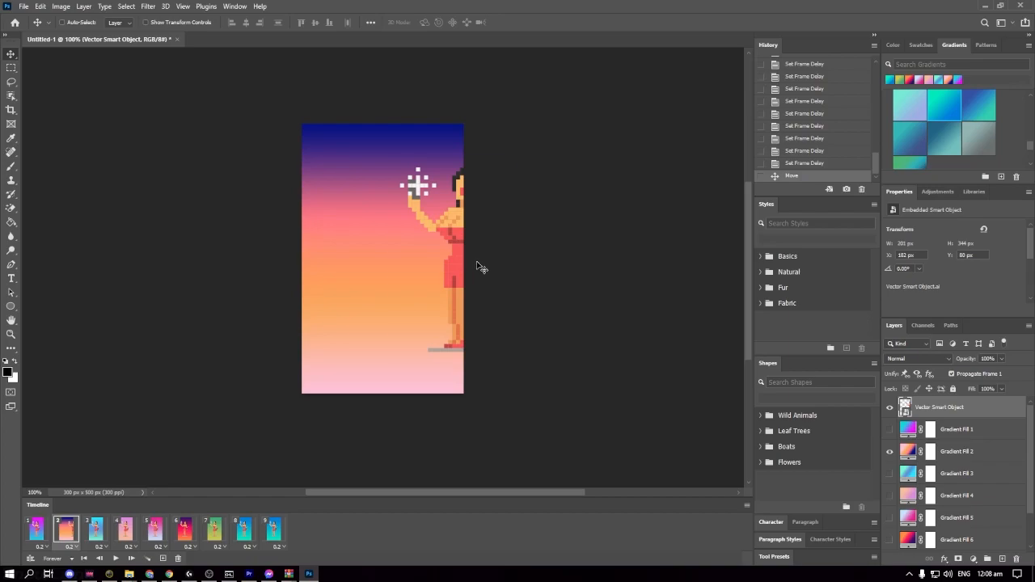
key(ctrl+z)
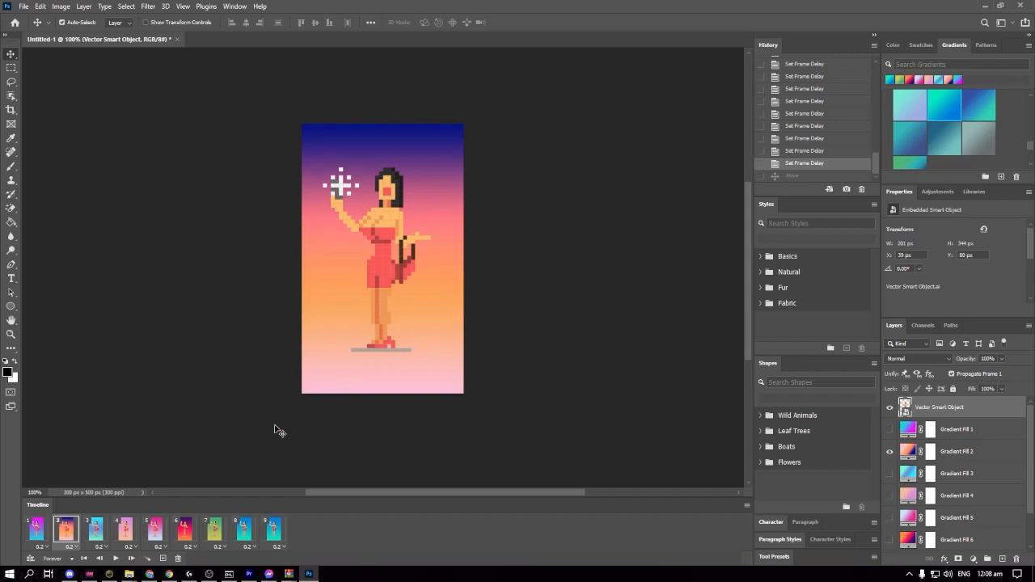
Step: Examine the background and the woman's position in the individual animation frames, ending on frame 1
click(38, 530)
click(95, 531)
click(68, 533)
click(132, 532)
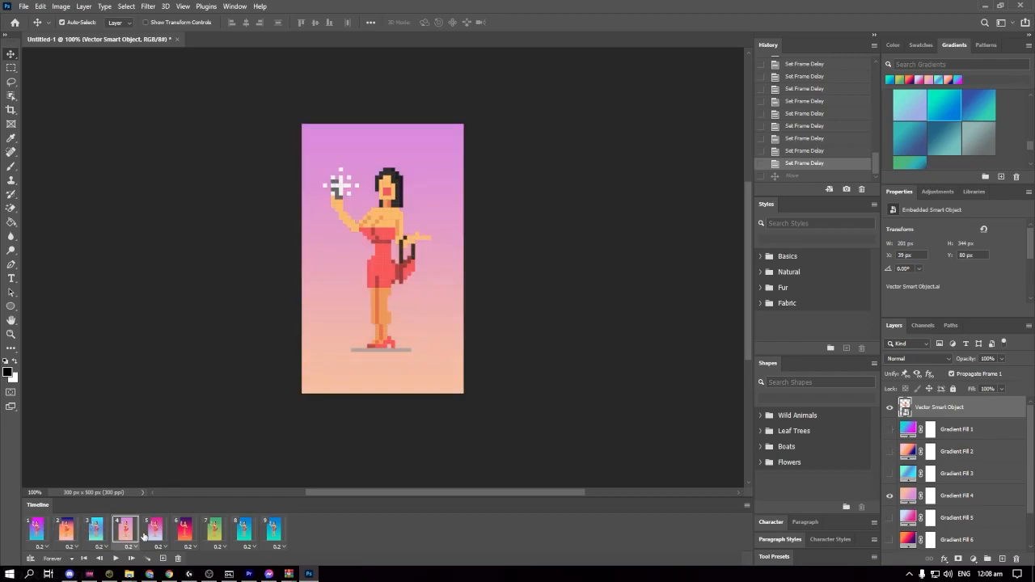
click(185, 531)
click(274, 531)
click(245, 531)
click(215, 530)
click(185, 531)
click(155, 530)
click(125, 531)
click(95, 530)
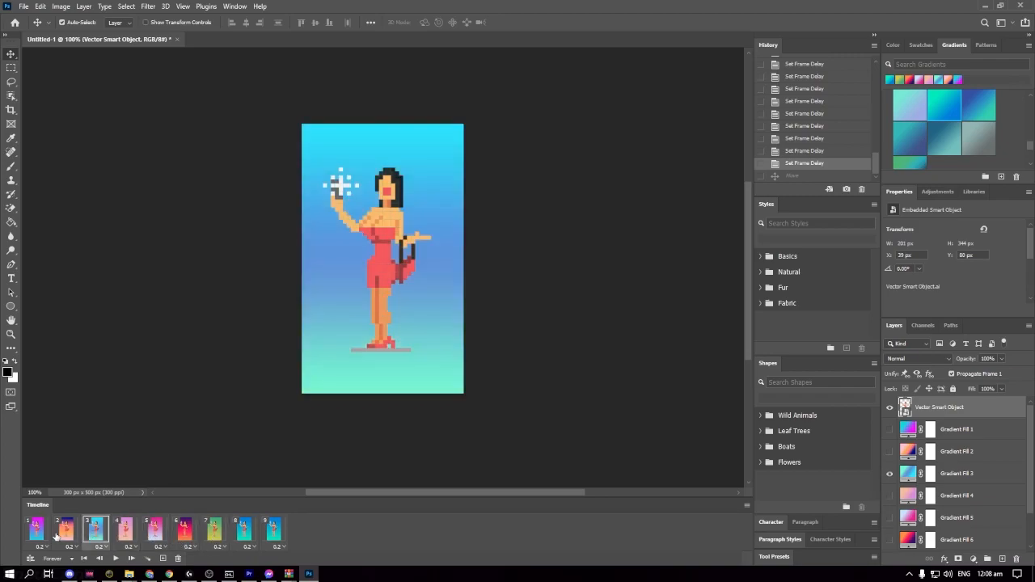
click(65, 531)
click(36, 531)
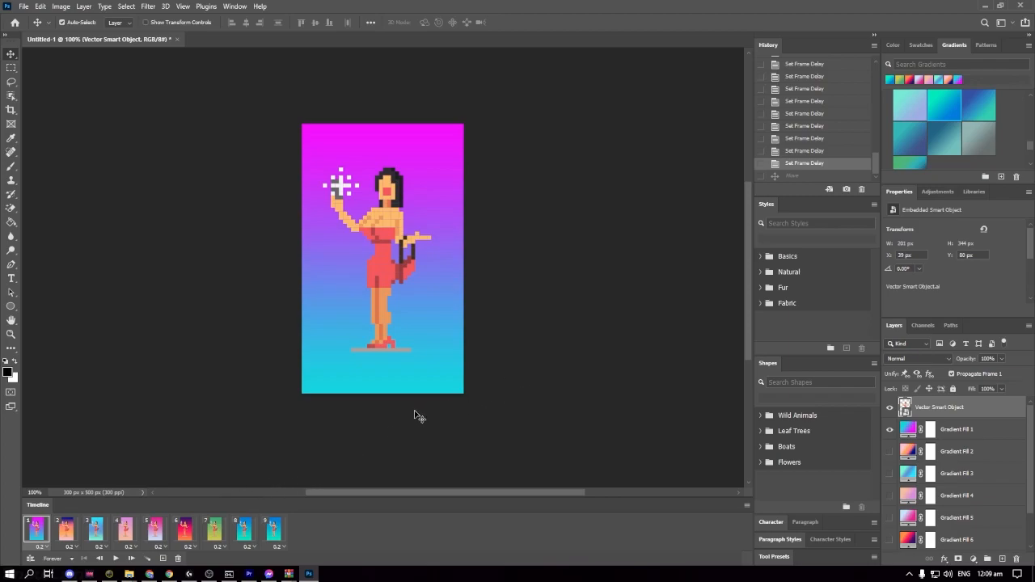
Step: Play the finished animation once more to check its timing, and stop the playback
scroll(418, 416, down, 1)
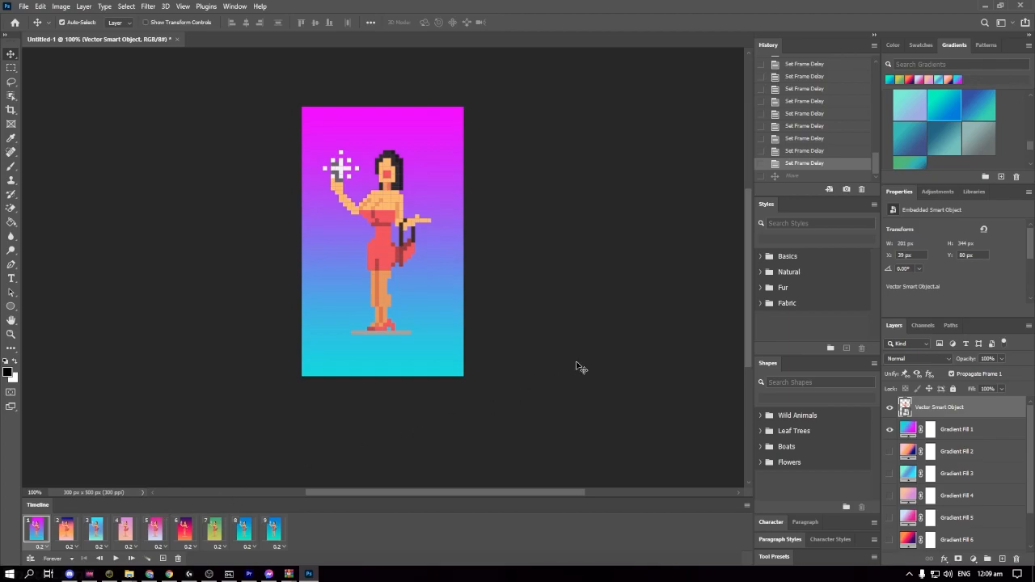
click(116, 559)
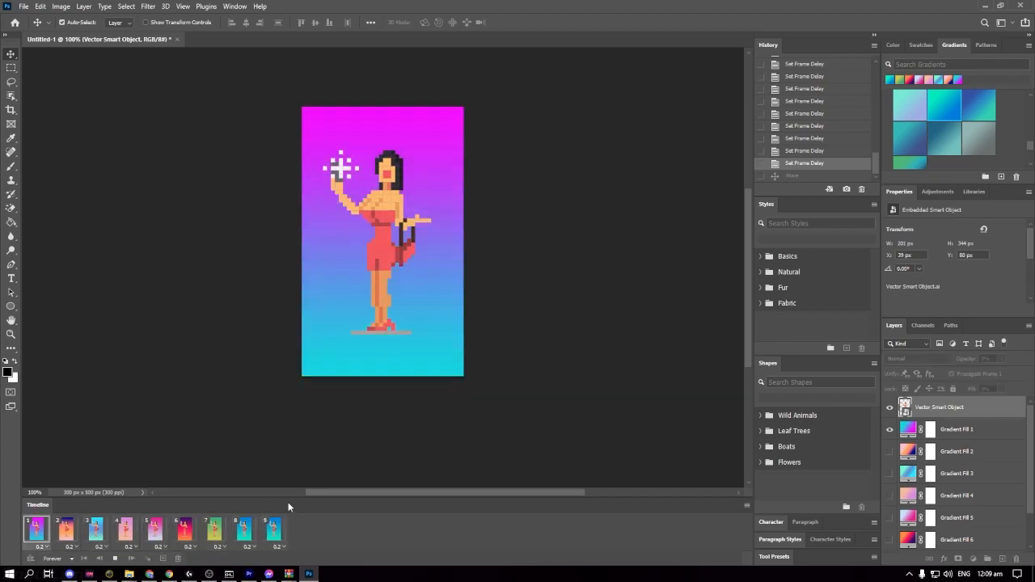
key(space)
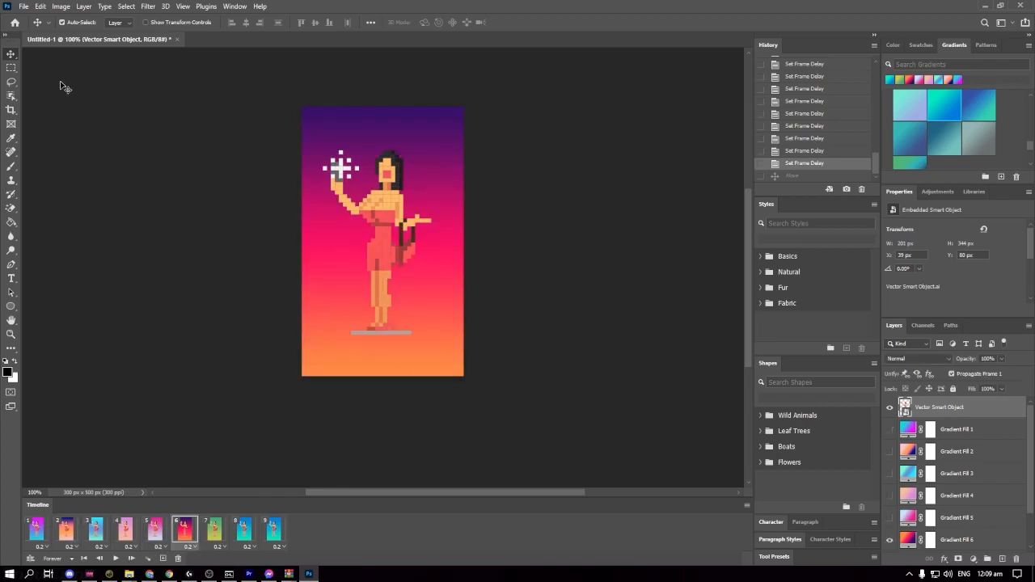
Step: Start a Save for Web (Legacy) export of the animation with the GIF 128 No Dither preset
click(24, 8)
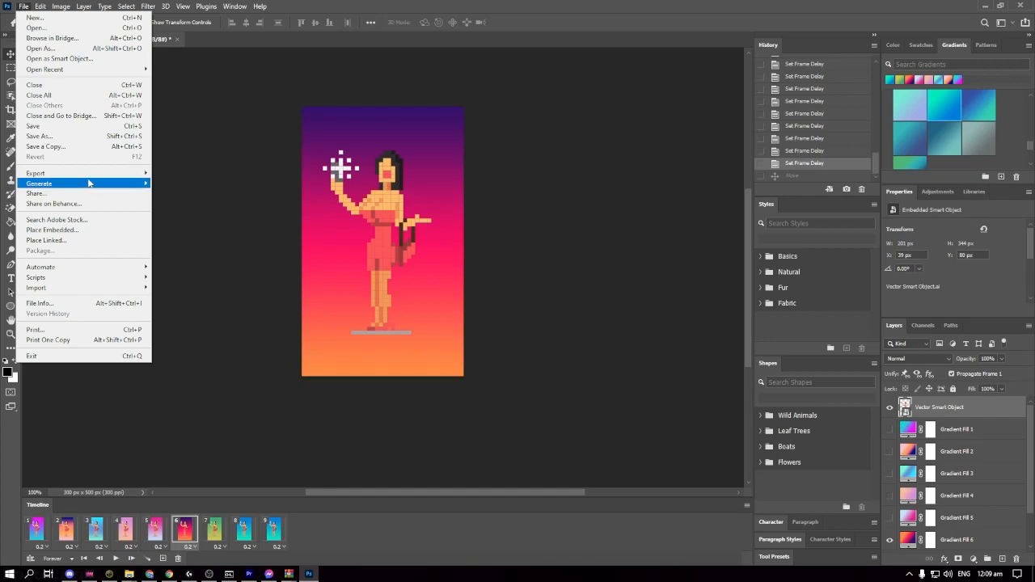
mouse_move(89, 175)
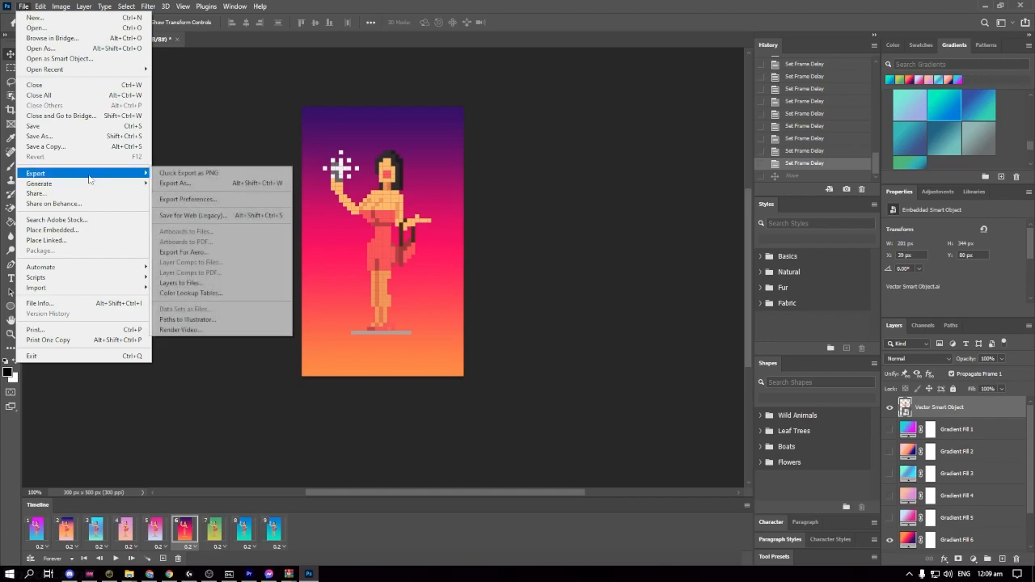
click(228, 215)
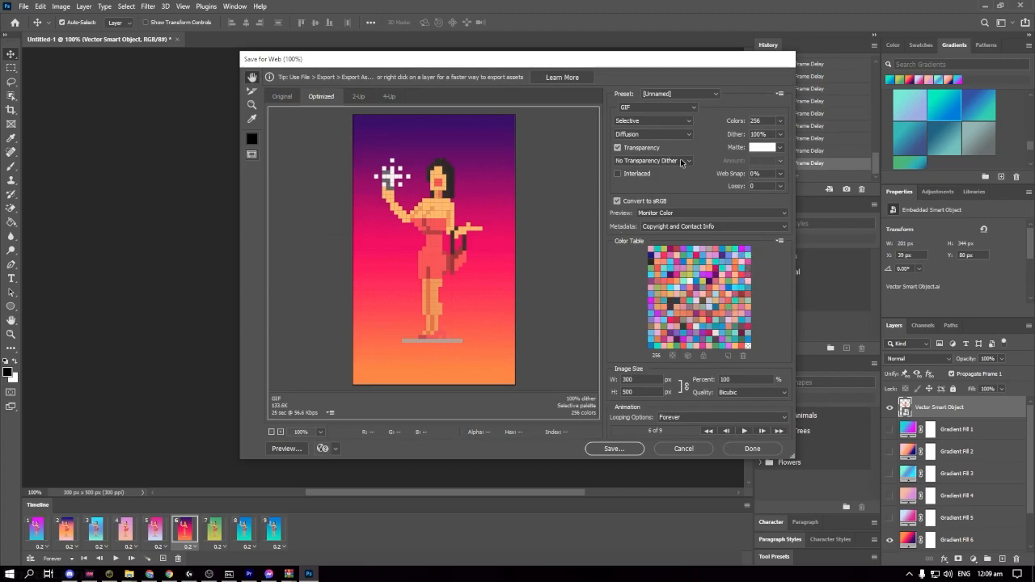
click(693, 96)
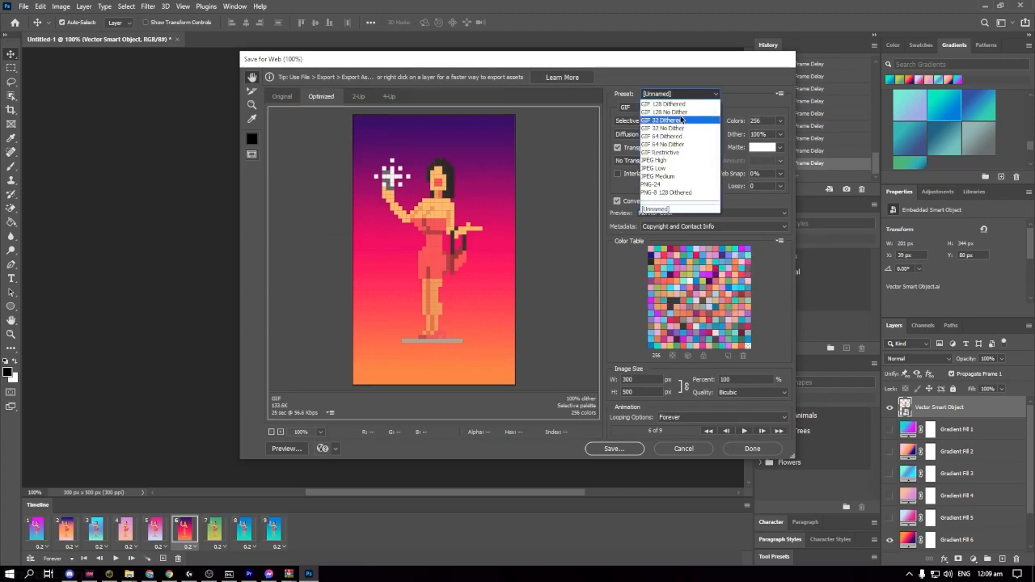
click(684, 112)
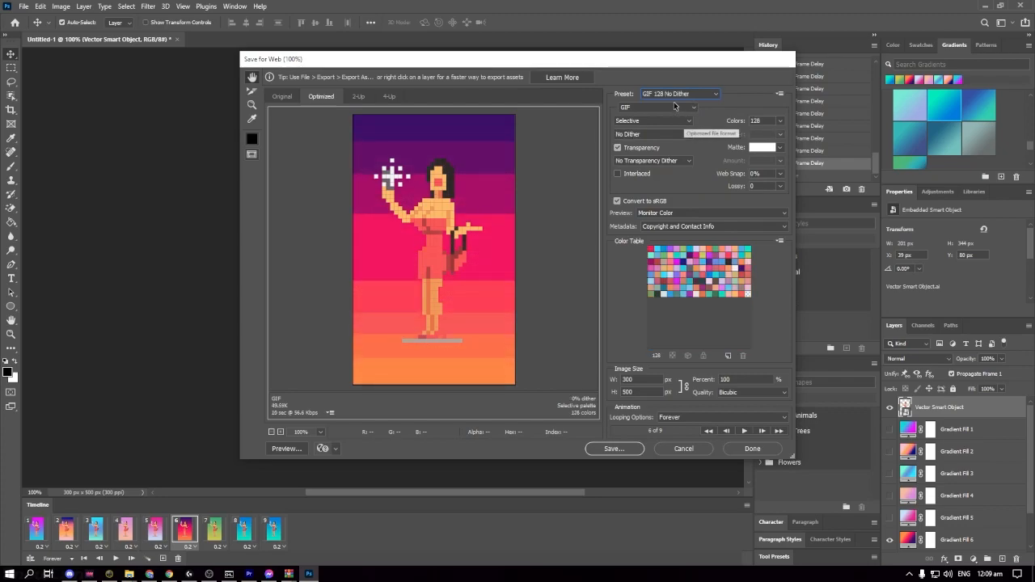
Step: Keep GIF as the file format and save the animation to the Desktop as Party Girl
click(657, 108)
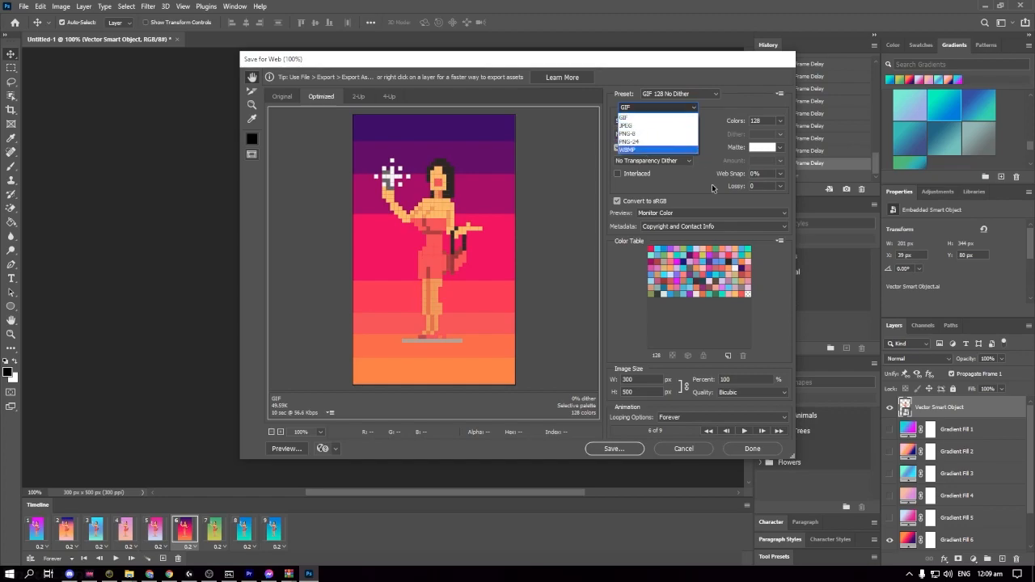
click(627, 453)
click(612, 450)
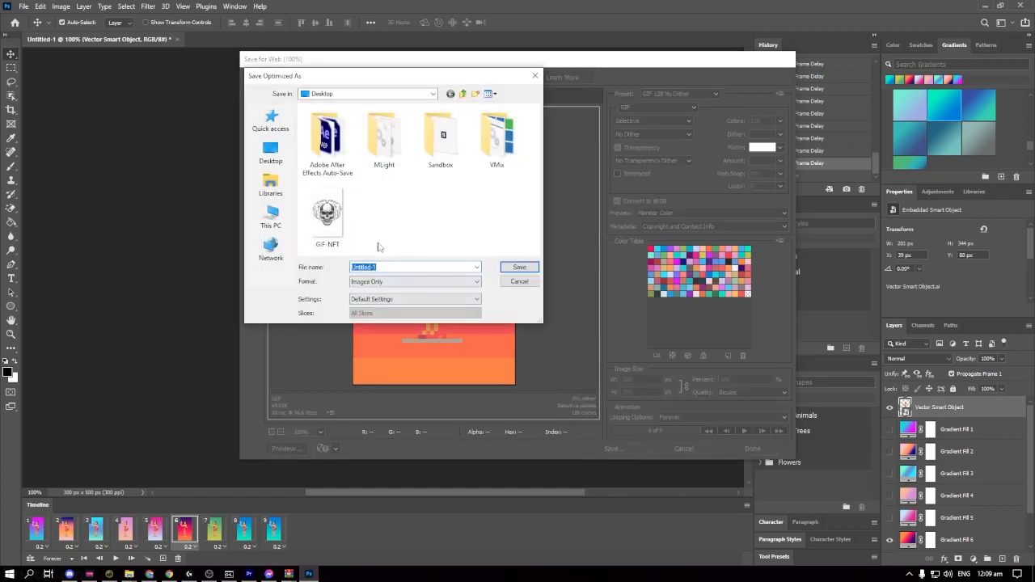
text(Party Girl)
key(Return)
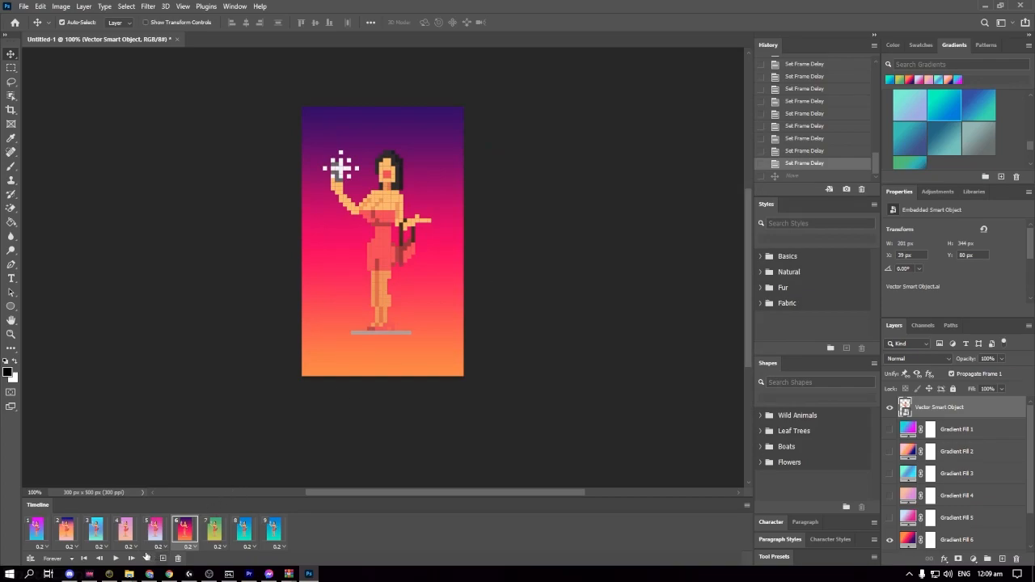
Step: Switch to File Explorer and open the exported Party Girl GIF from the Desktop folder to check it
mouse_move(127, 577)
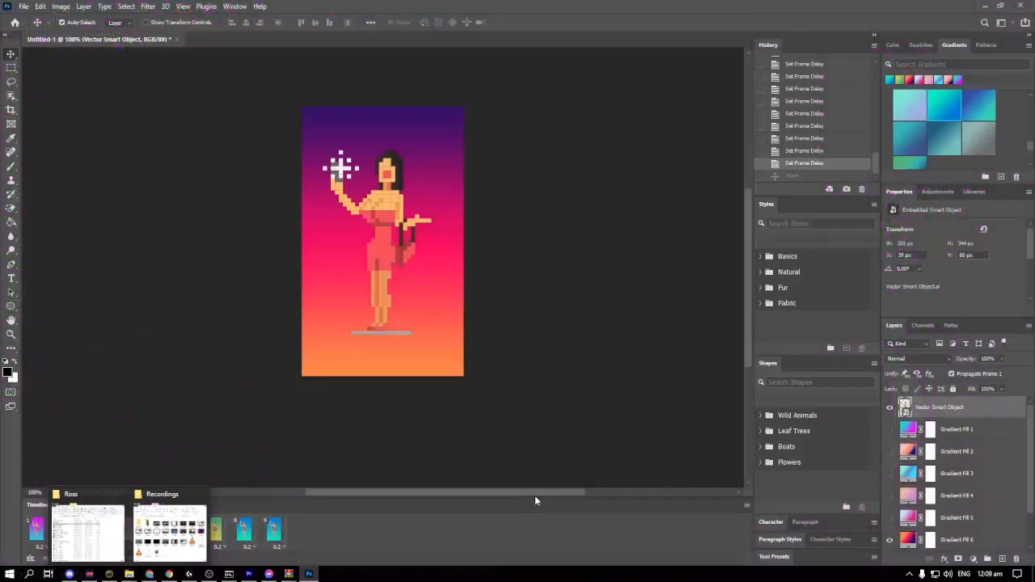
key(super+e)
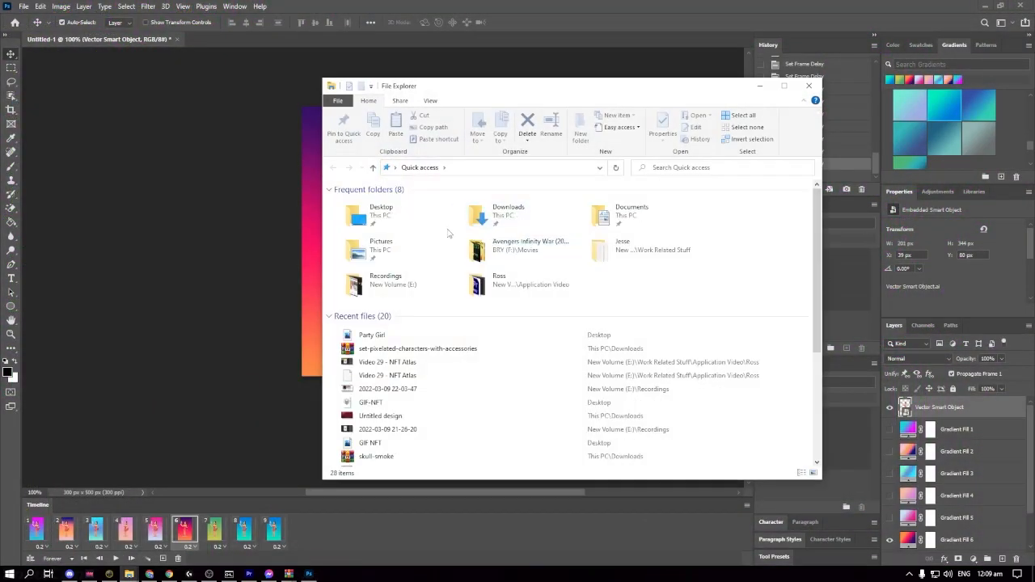
double_click(379, 216)
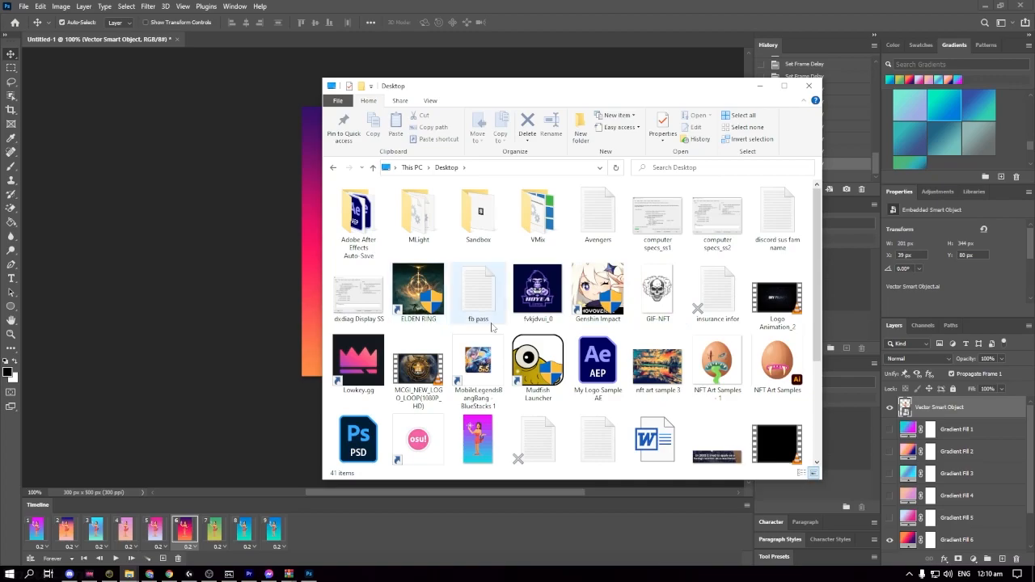
click(475, 451)
double_click(475, 451)
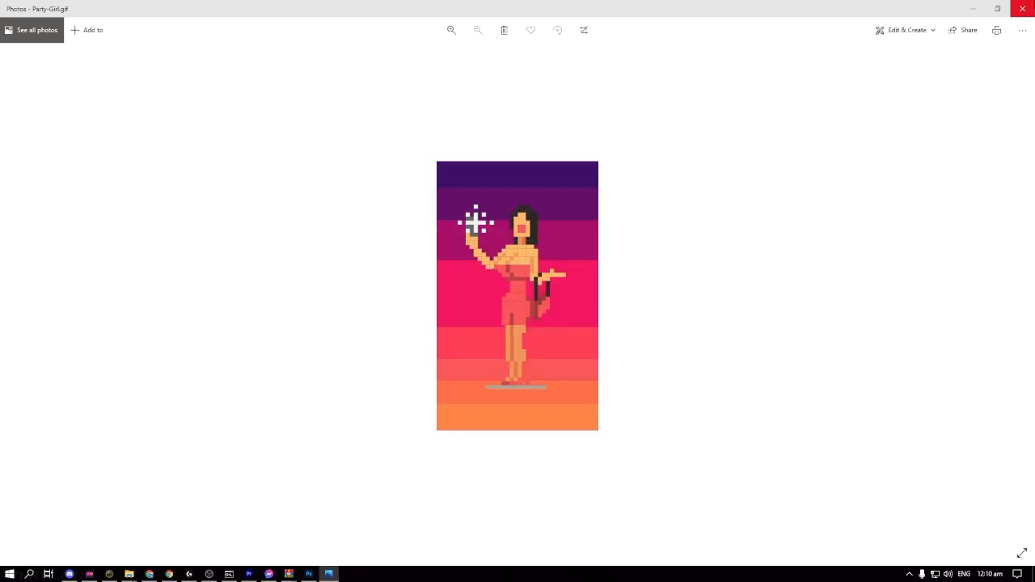
Step: Close the GIF preview, switch to Chrome, and load the OpenSea home page in the existing OpenSea tab
key(alt+F4)
click(194, 314)
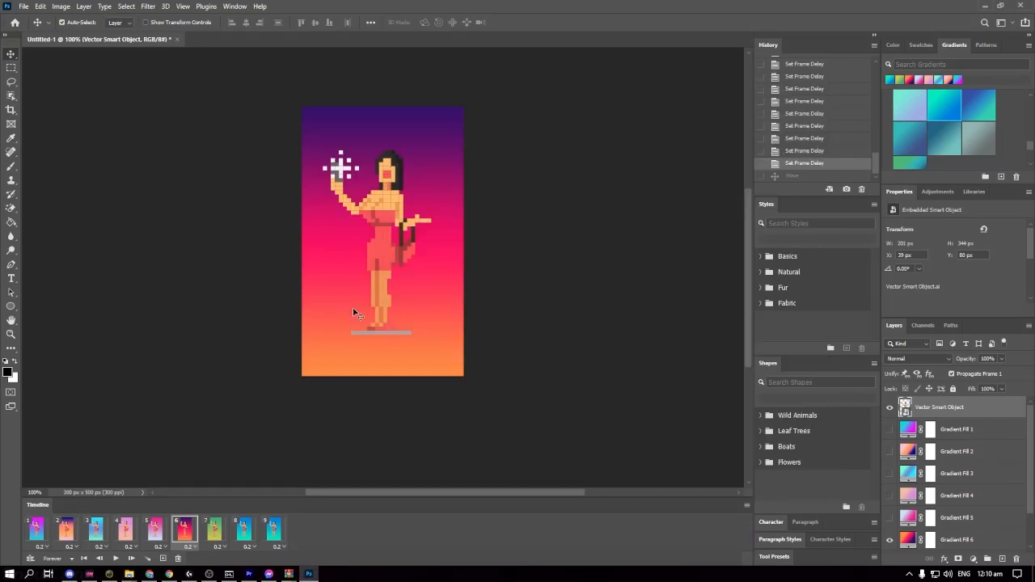
key(alt+Tab)
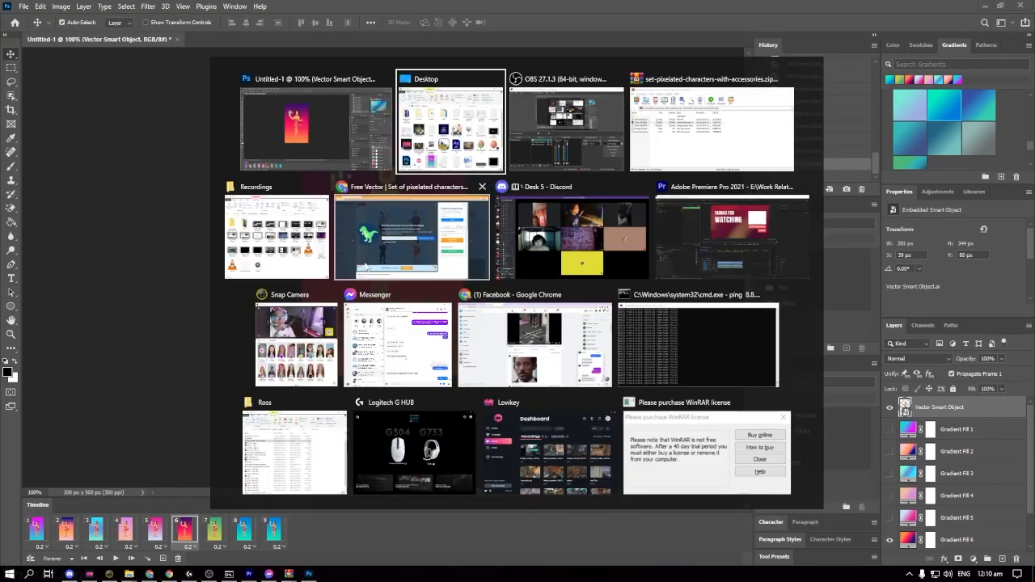
click(395, 261)
click(239, 10)
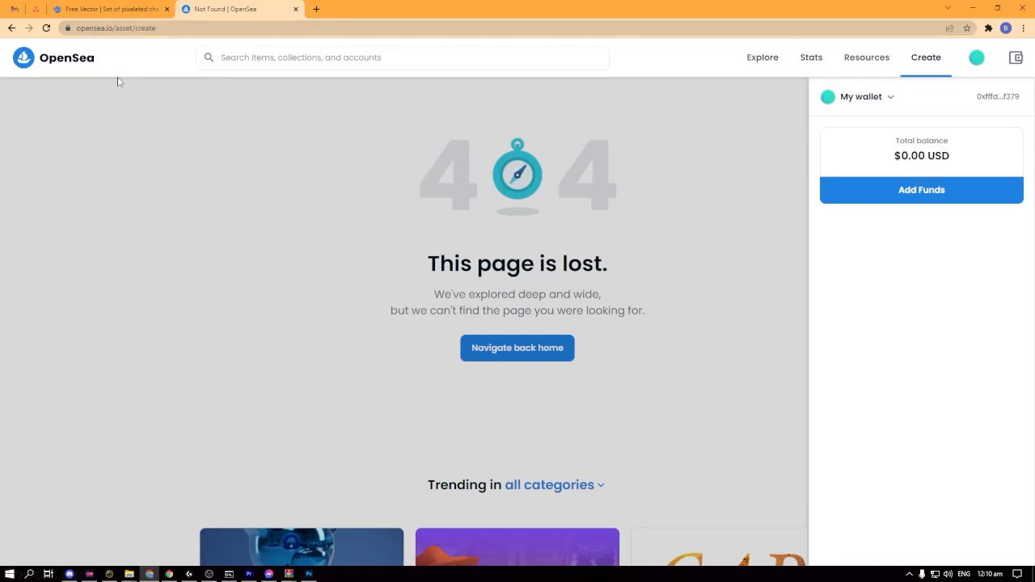
click(144, 28)
text(opensea)
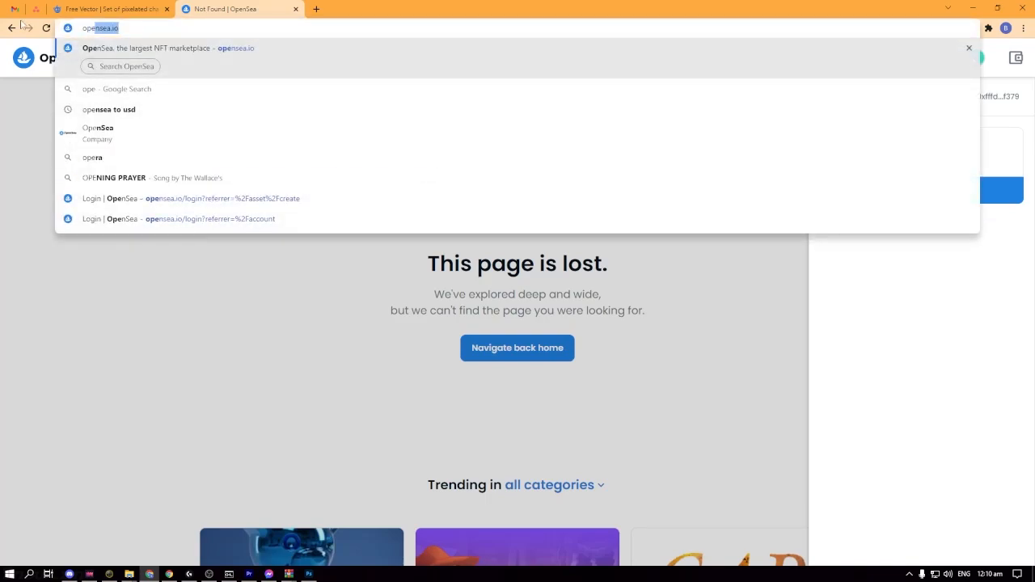
key(Return)
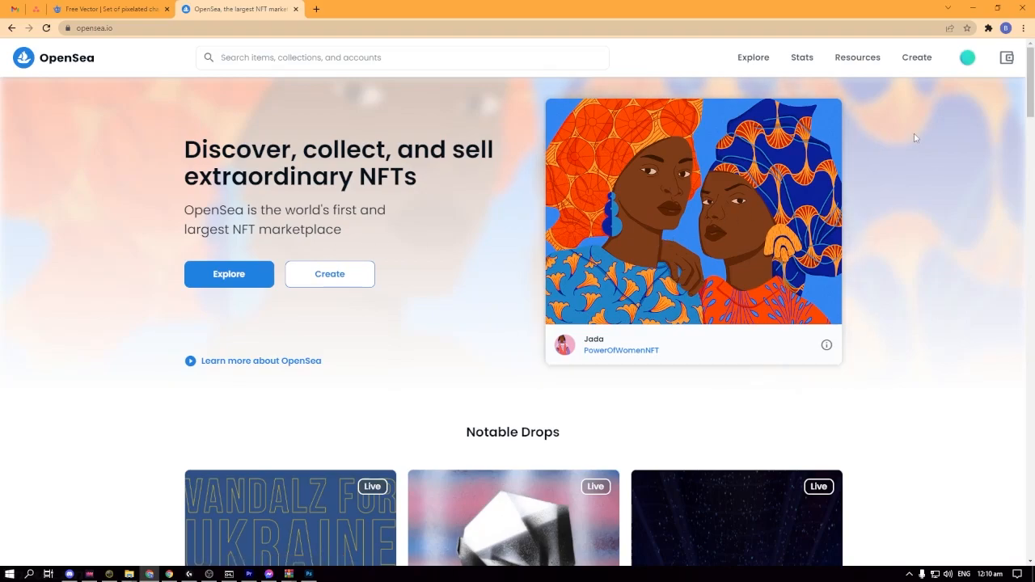
Step: View the connected wallet and its balance on OpenSea, and close the wallet view
scroll(849, 222, down, 1)
scroll(862, 231, up, 1)
click(1007, 58)
click(892, 99)
drag(703, 78, 787, 81)
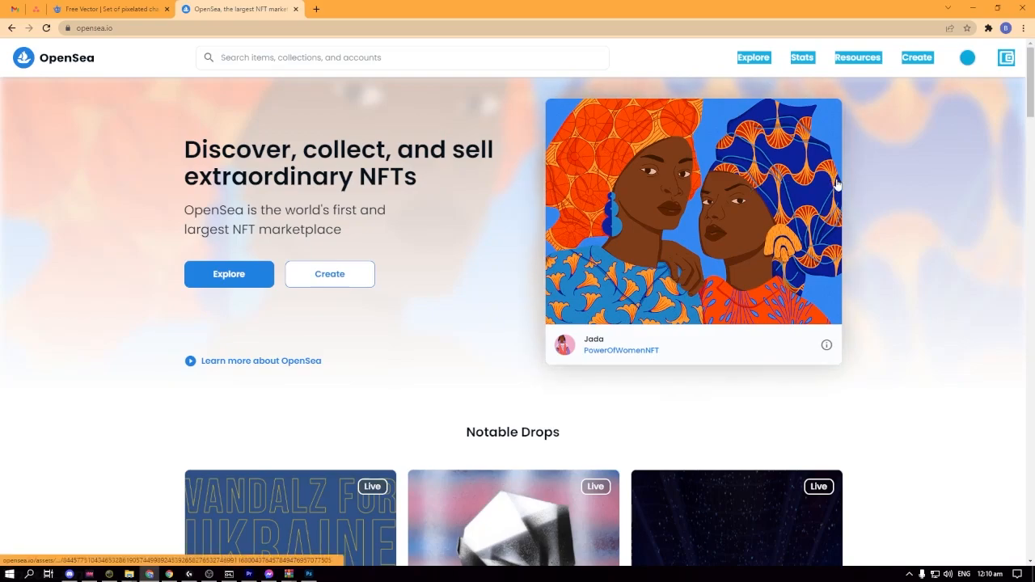
click(1006, 57)
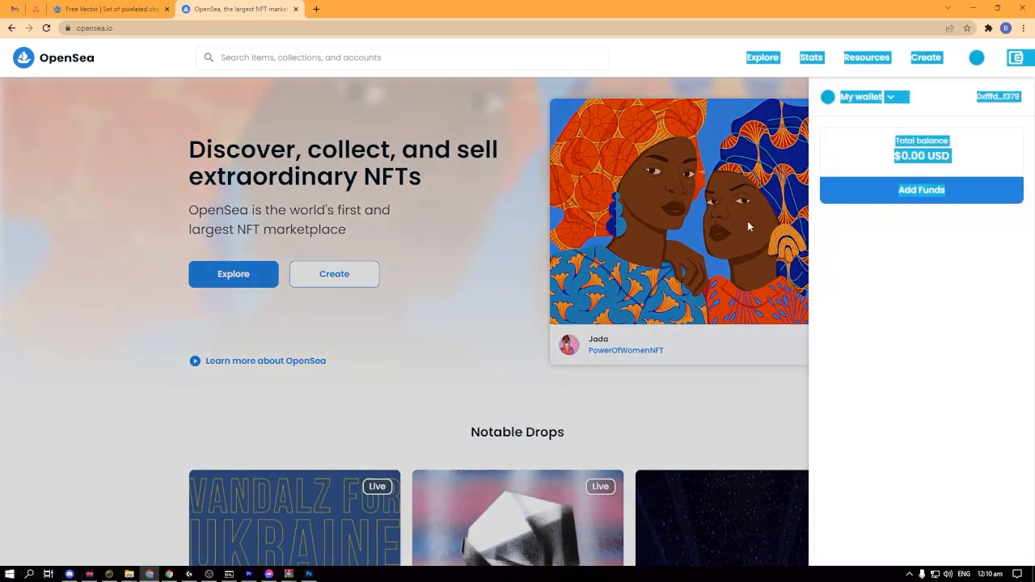
click(432, 318)
Step: Start creating a new OpenSea item and sign the pending MetaMask signature requests from Rarible and OpenSea
click(916, 58)
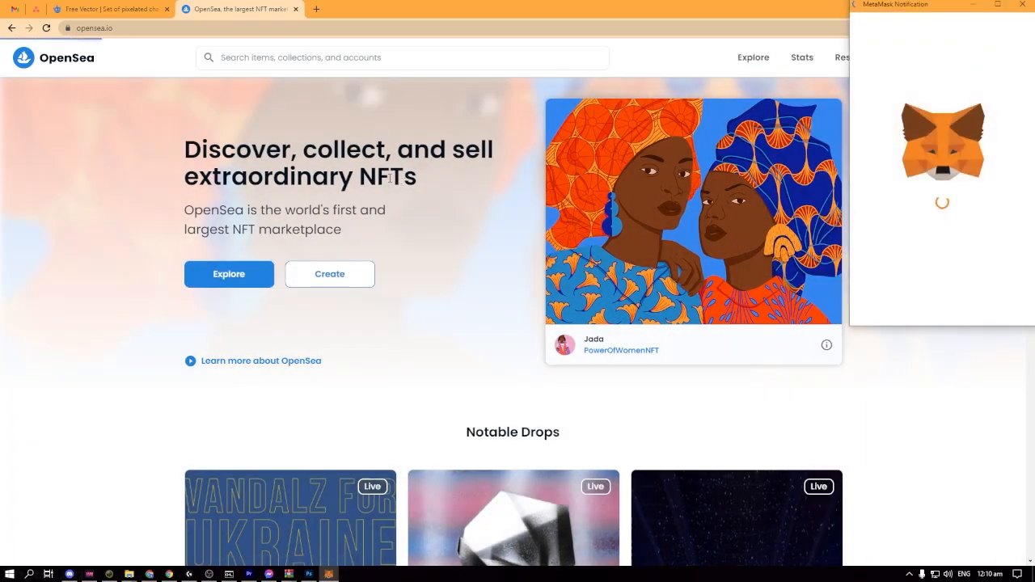
scroll(938, 259, down, 5)
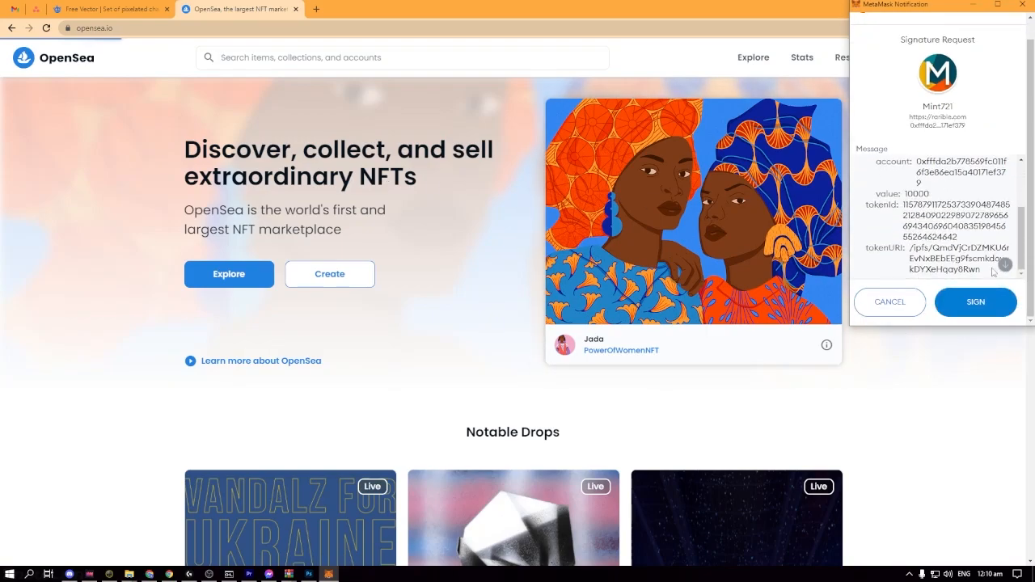
click(976, 299)
scroll(968, 195, down, 3)
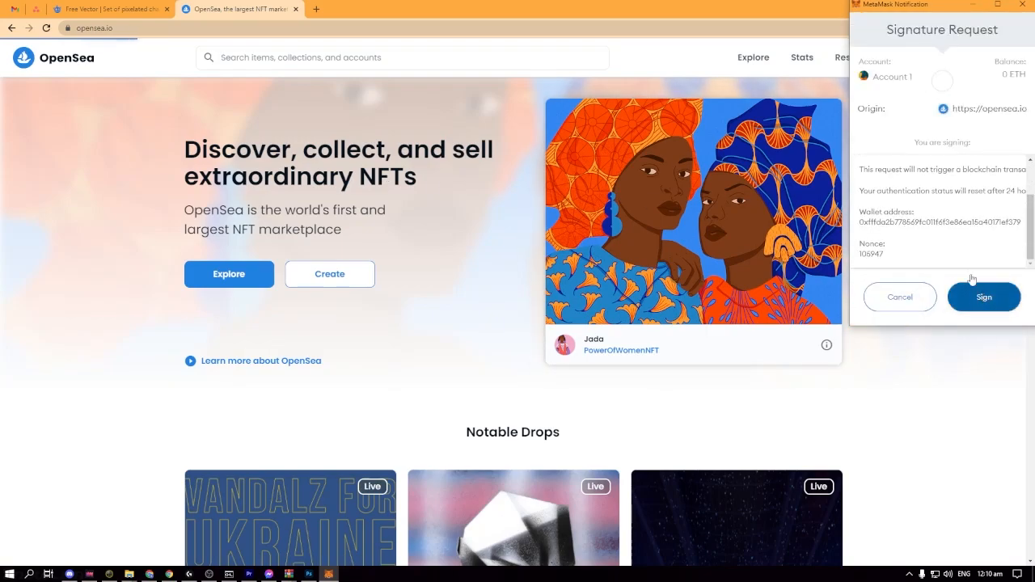
click(981, 297)
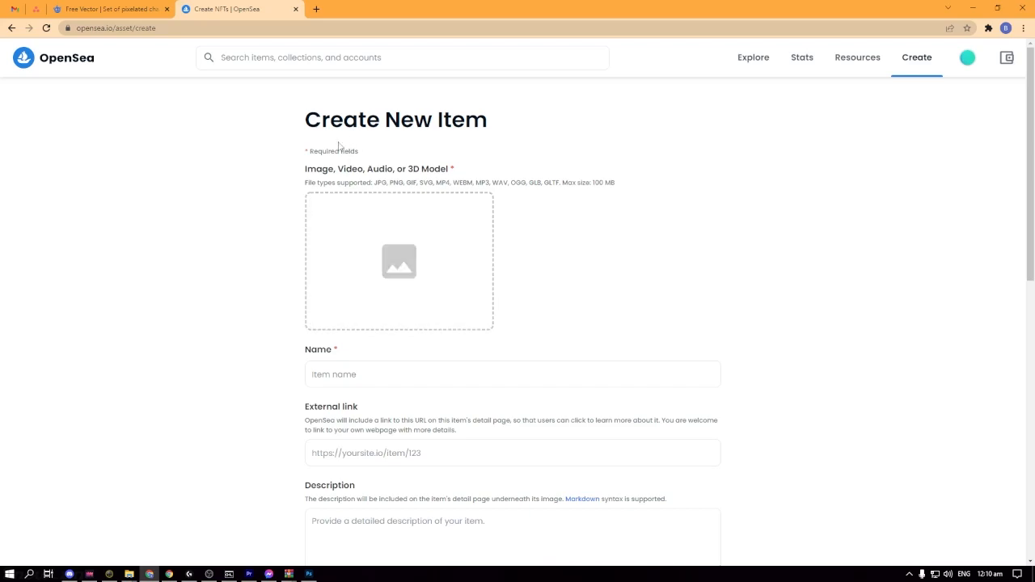
Step: Upload the exported Party Girl GIF as the new item's media file
drag(307, 172, 444, 171)
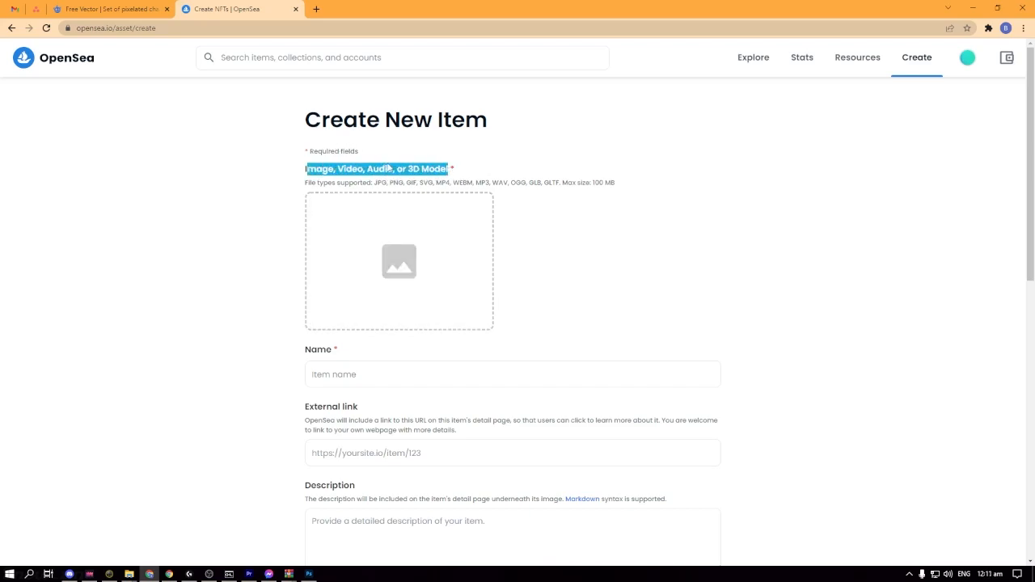
scroll(554, 271, down, 1)
click(400, 231)
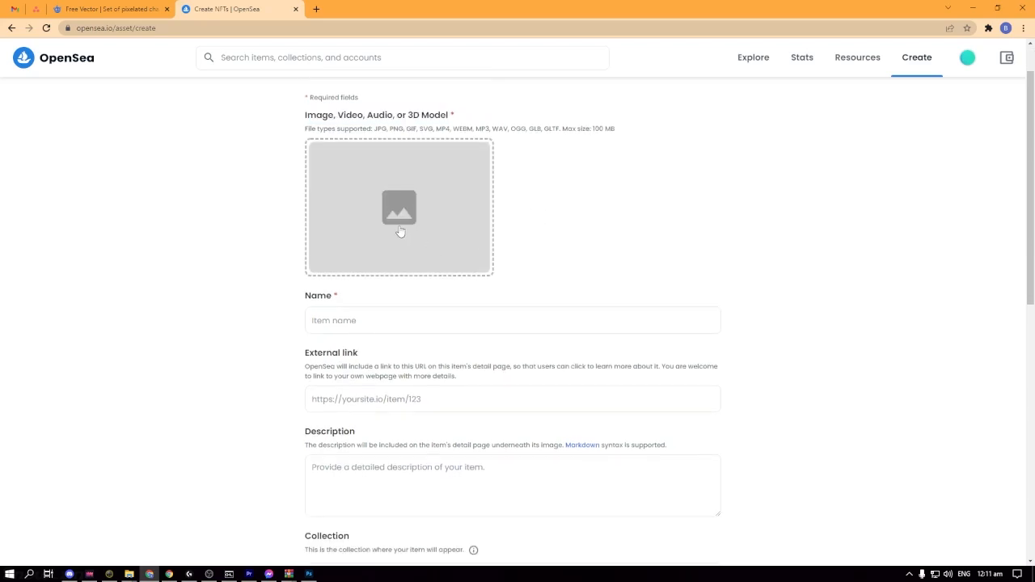
scroll(368, 302, down, 1)
double_click(316, 343)
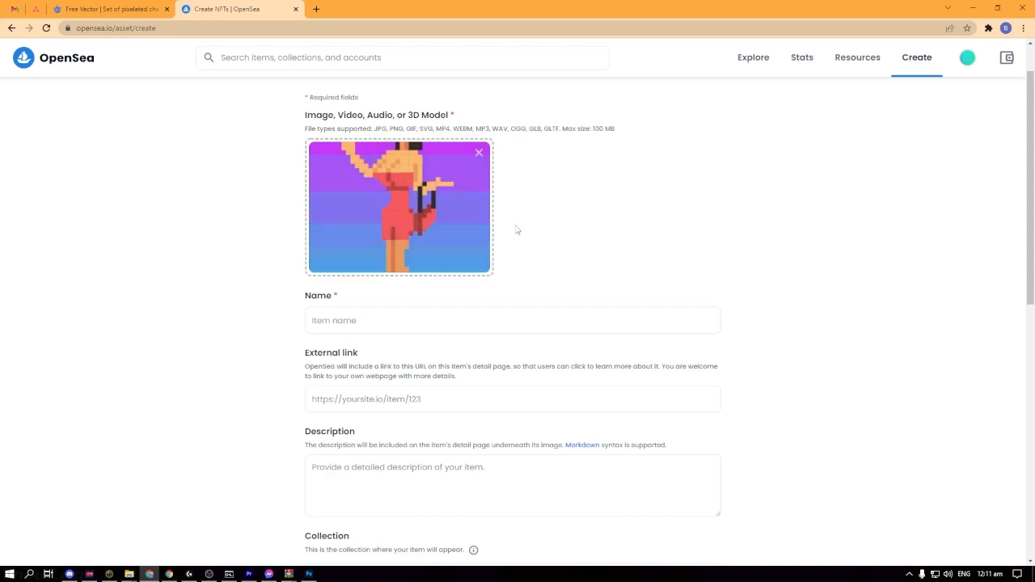
Step: Name the item Party Girl and enter the description "Party like there's no tomorrow", leaving the external link empty
click(395, 320)
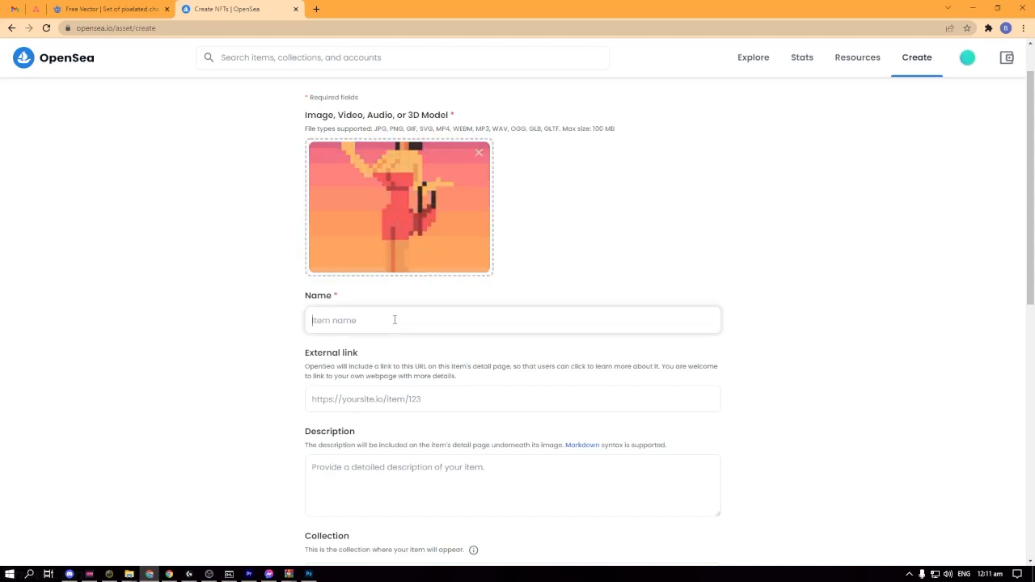
text(Party Girl)
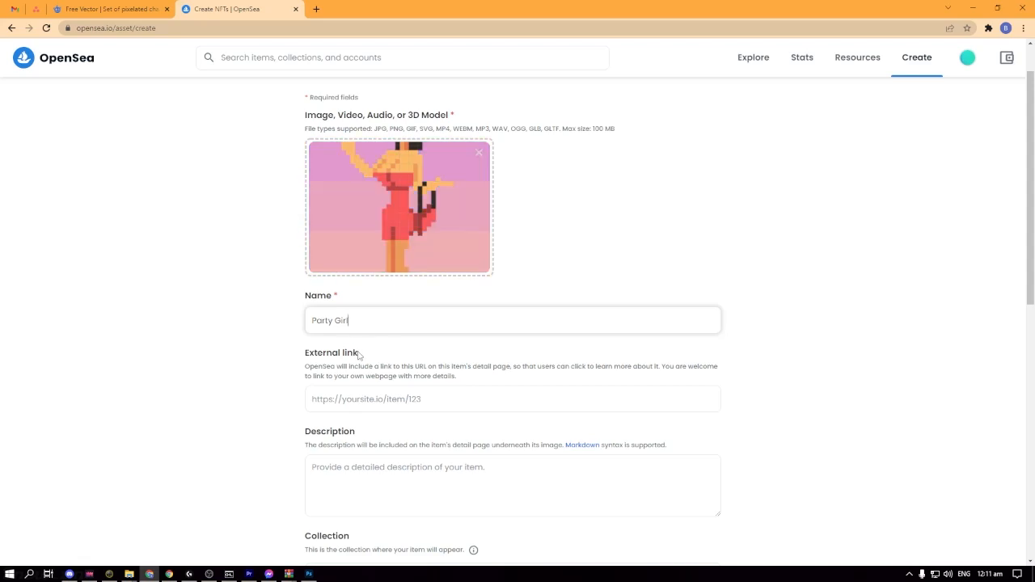
scroll(335, 323, down, 2)
drag(322, 259, 398, 260)
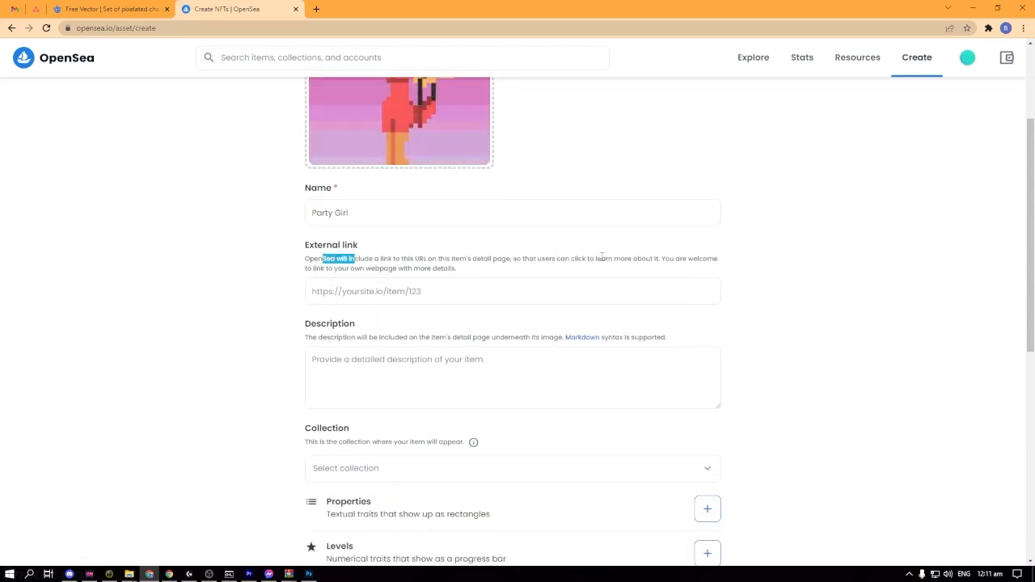
click(398, 359)
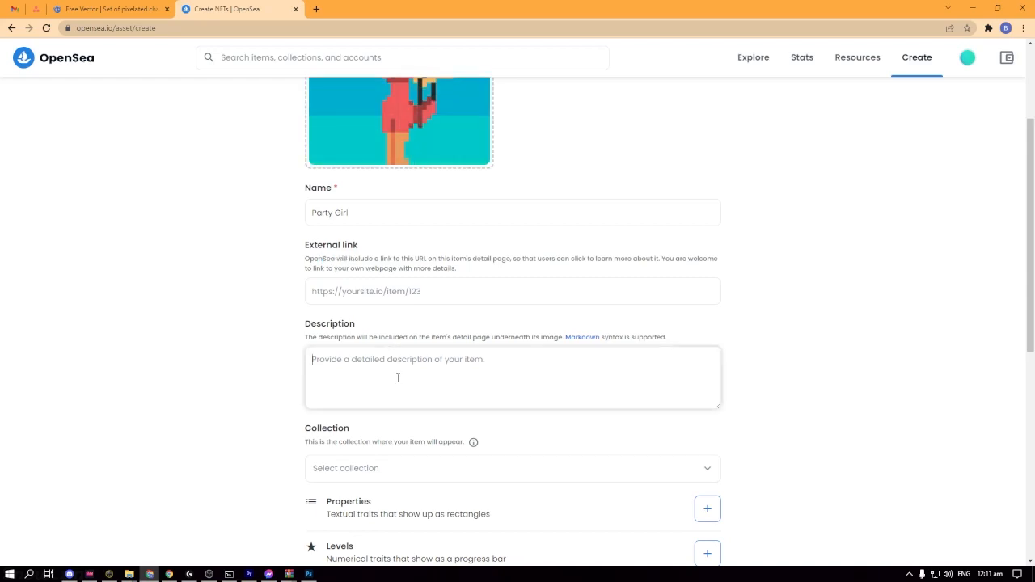
text(Party like there's no tomorrow)
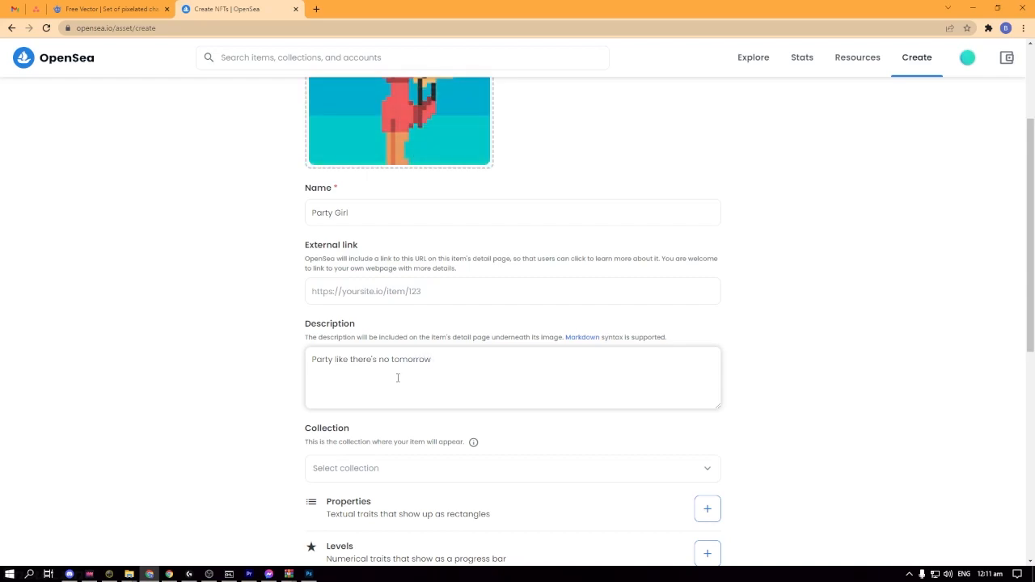
Step: Examine the item's collection, properties, levels, stats, unlockable and sensitive content, supply and blockchain options
scroll(398, 377, down, 2)
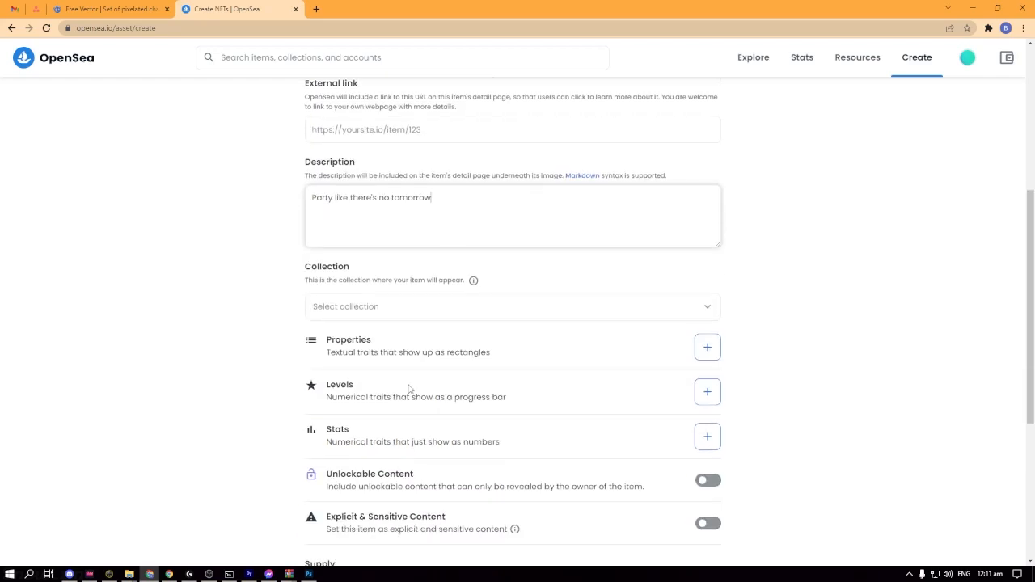
click(396, 313)
click(173, 355)
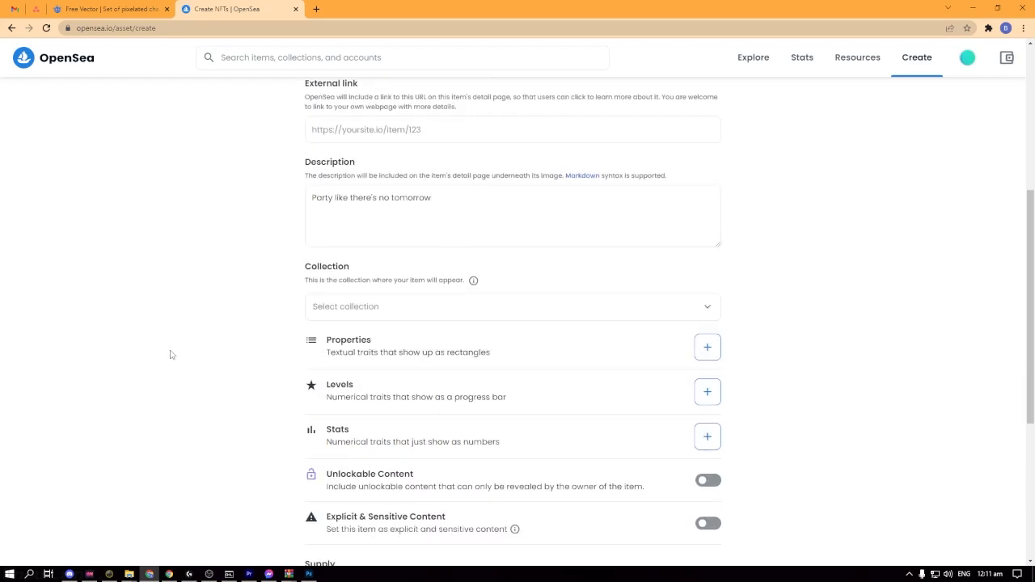
scroll(360, 316, down, 1)
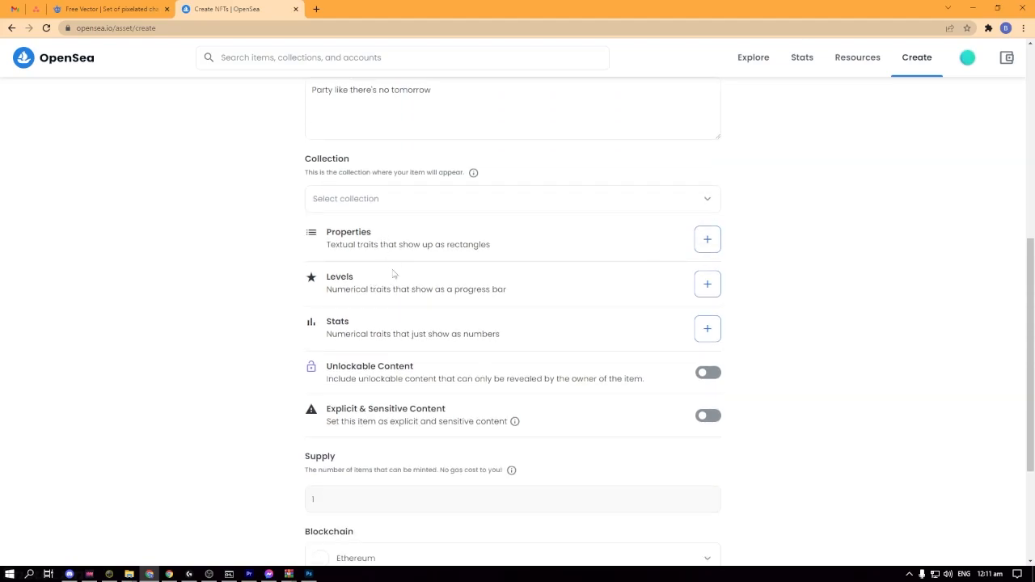
scroll(393, 269, down, 1)
scroll(407, 315, up, 1)
scroll(404, 324, down, 1)
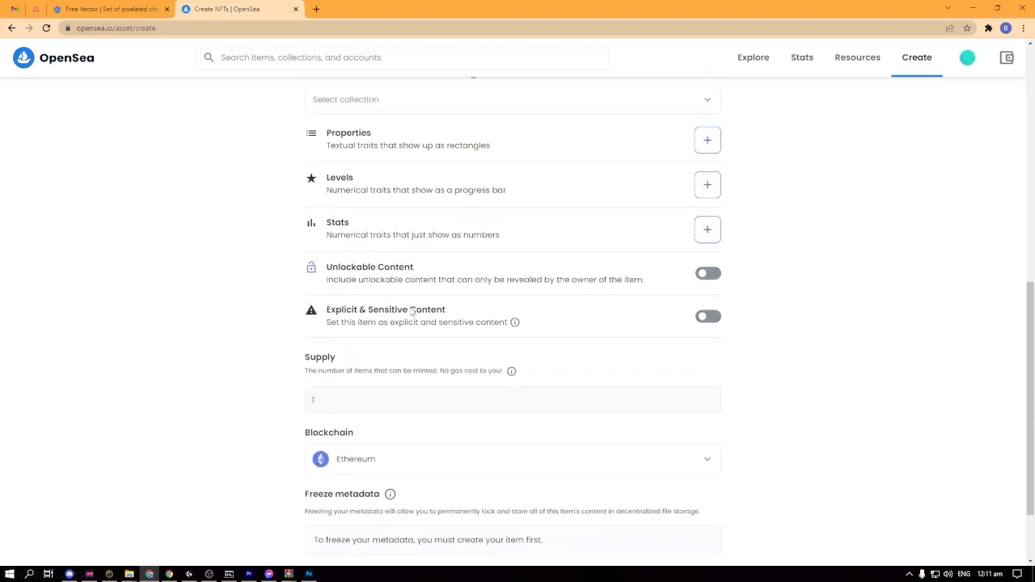
scroll(378, 359, up, 1)
scroll(388, 362, up, 1)
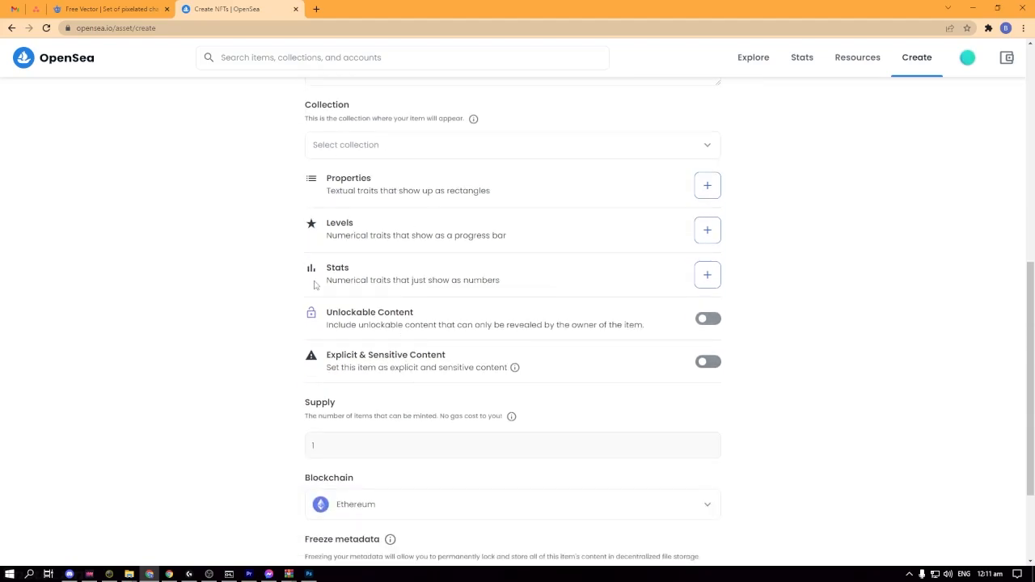
Step: Set the item's blockchain to Polygon
scroll(378, 345, down, 1)
click(397, 392)
click(428, 428)
scroll(501, 404, down, 1)
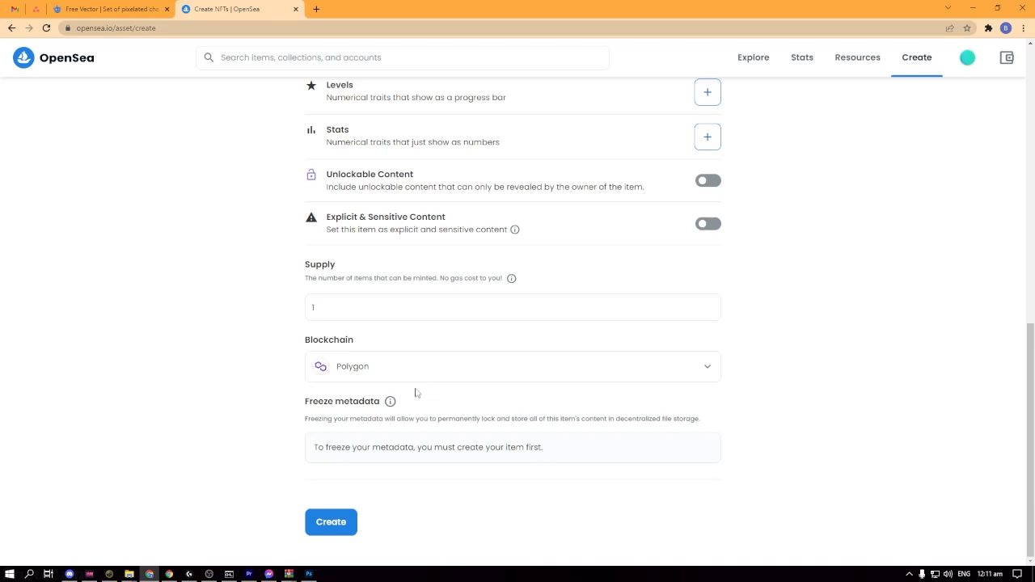
click(397, 364)
click(364, 397)
click(382, 366)
click(374, 395)
Step: Review the filled-in form, create the Party Girl item, and dismiss the share dialog
scroll(465, 490, up, 15)
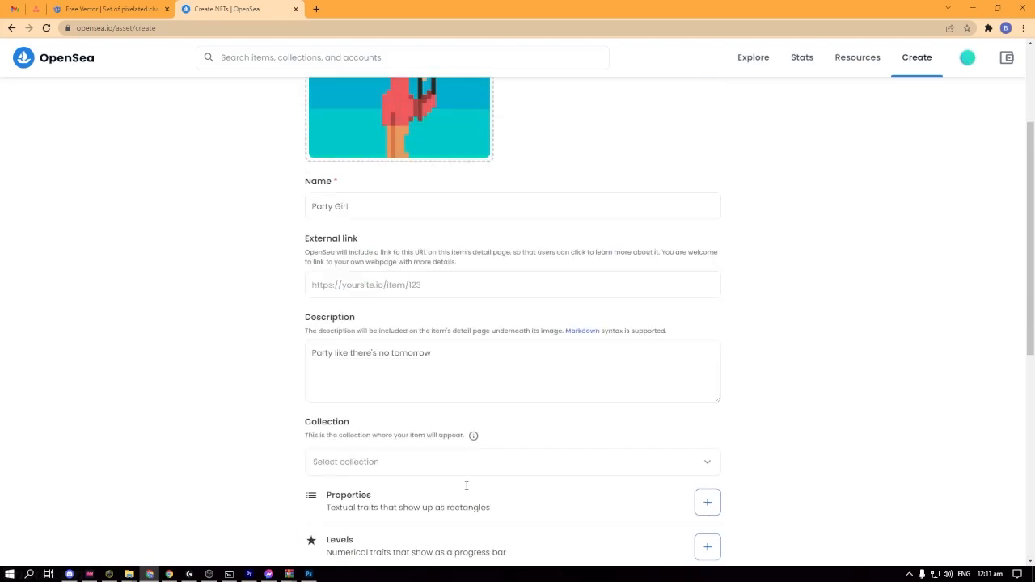
scroll(407, 492, down, 15)
click(353, 523)
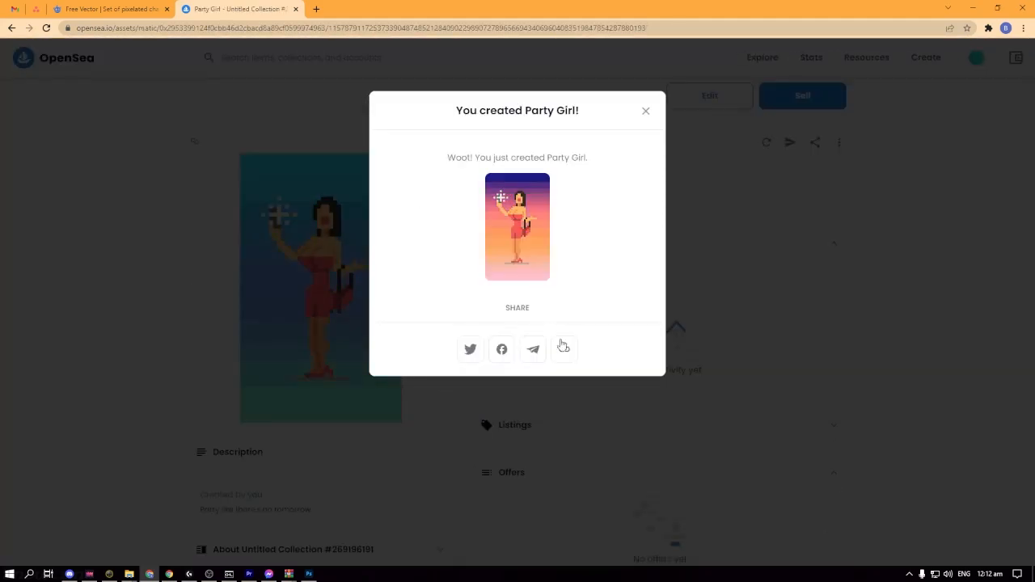
click(646, 112)
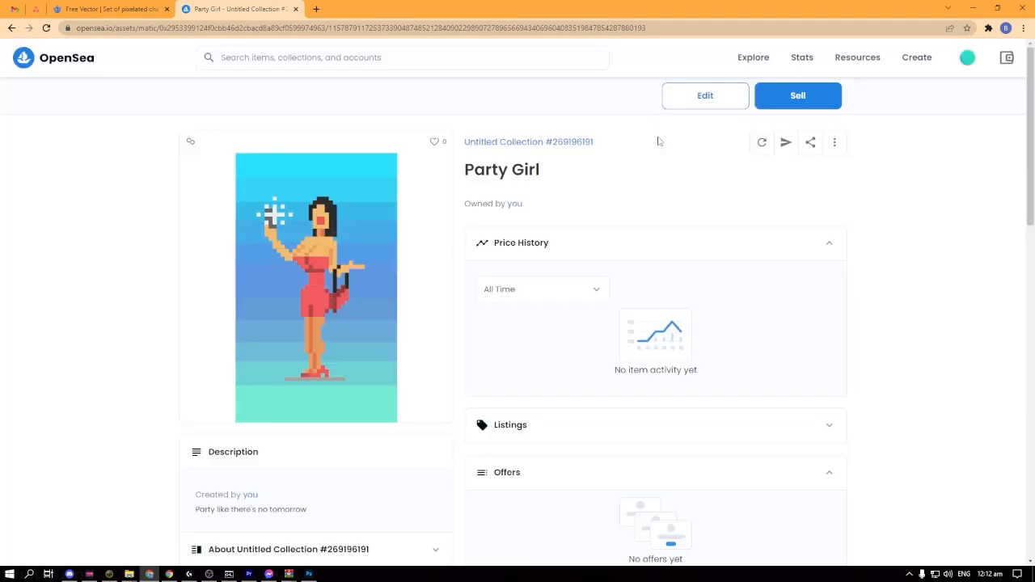
Step: Start listing Party Girl for sale and set its price to 0.03 ETH
click(821, 91)
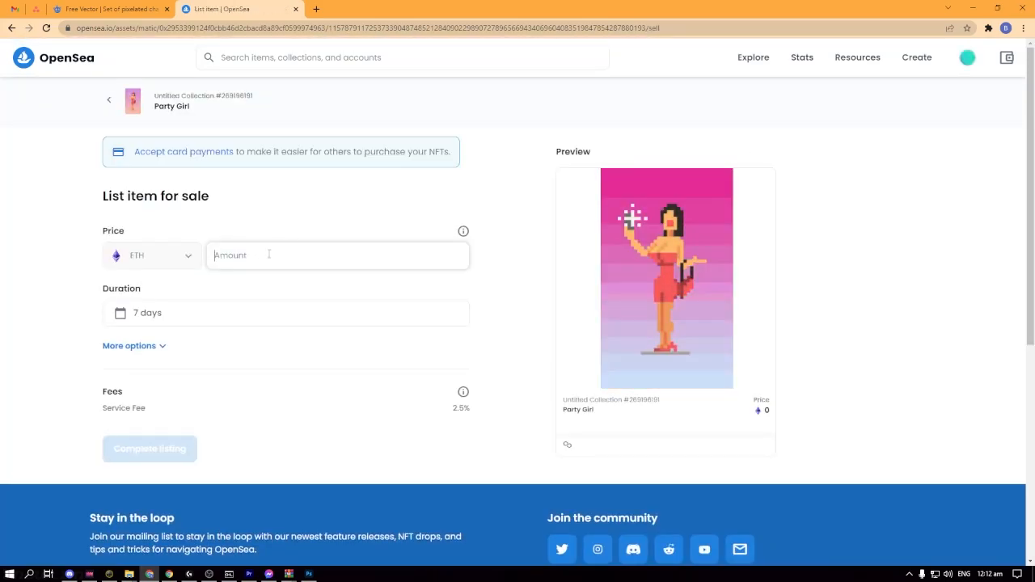
text(0)
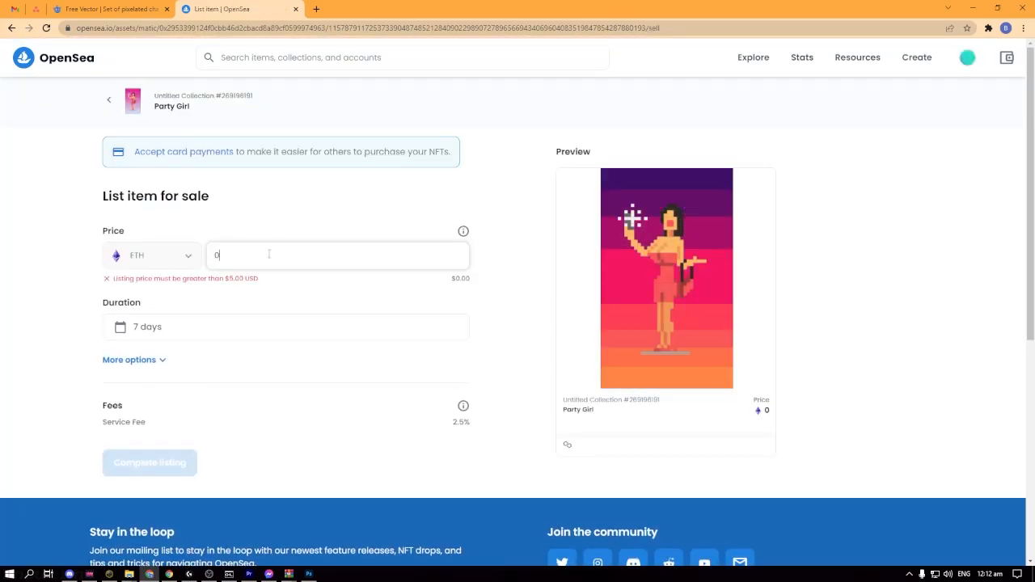
text(.03)
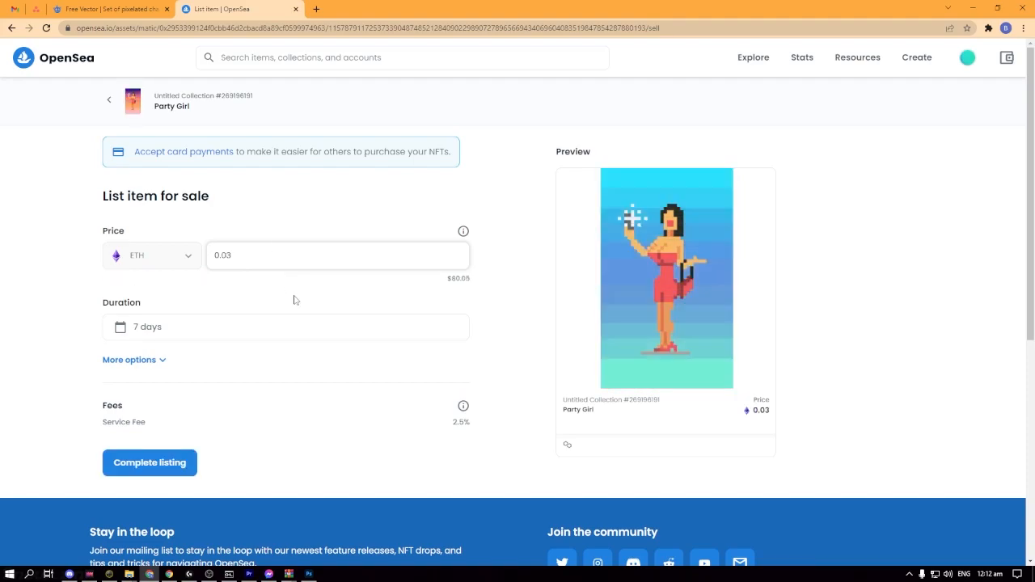
Step: Try to customize the listing's duration by picking 31 March 2022 in the date range calendar, and close the date picker
click(153, 326)
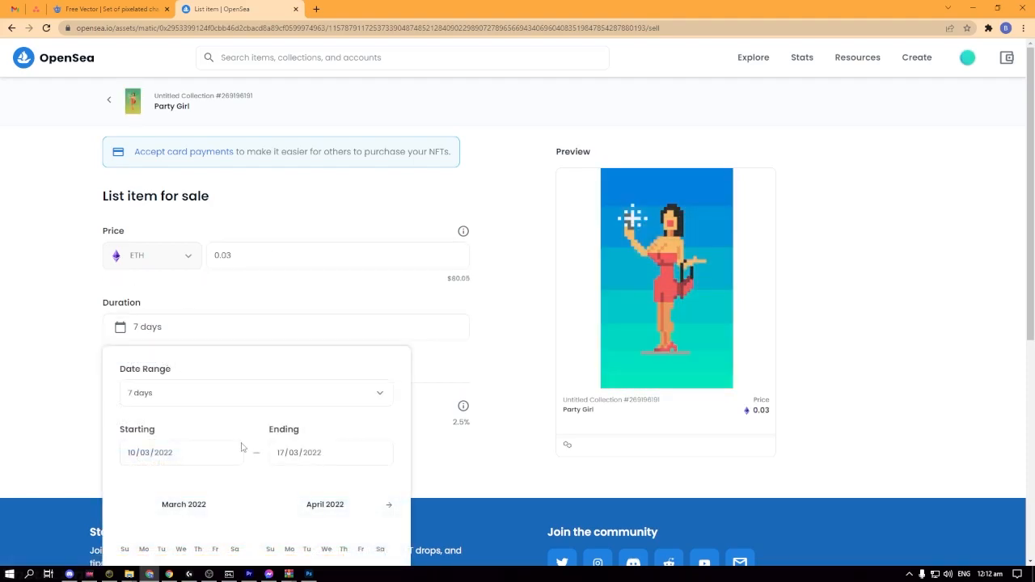
scroll(323, 465, down, 2)
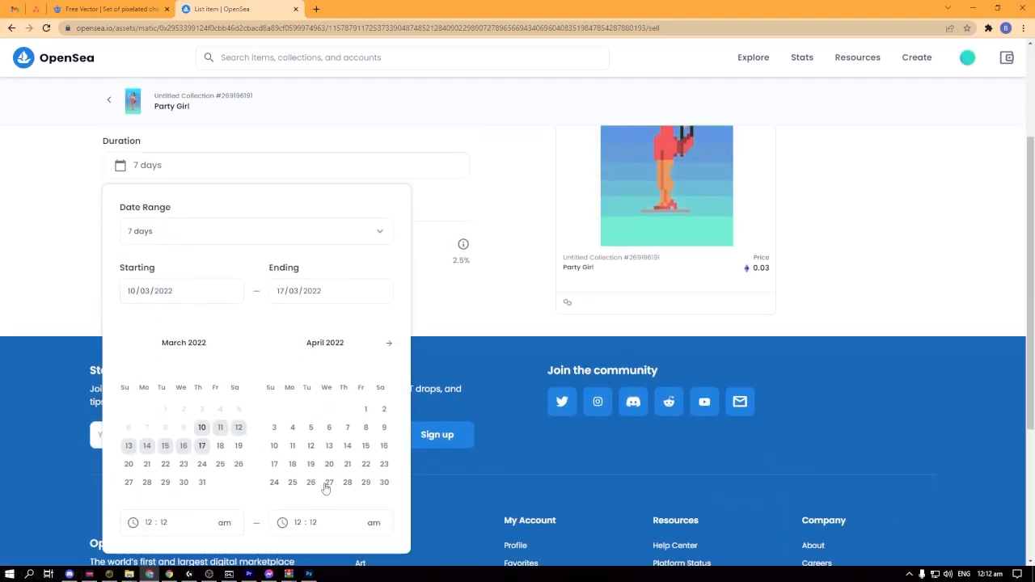
click(203, 484)
click(303, 291)
click(161, 297)
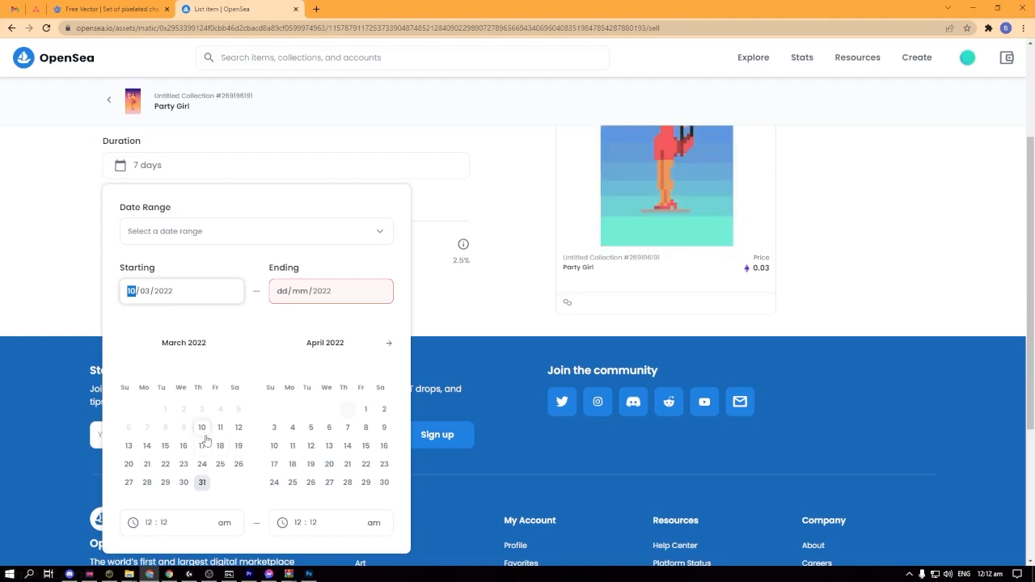
click(990, 574)
click(990, 574)
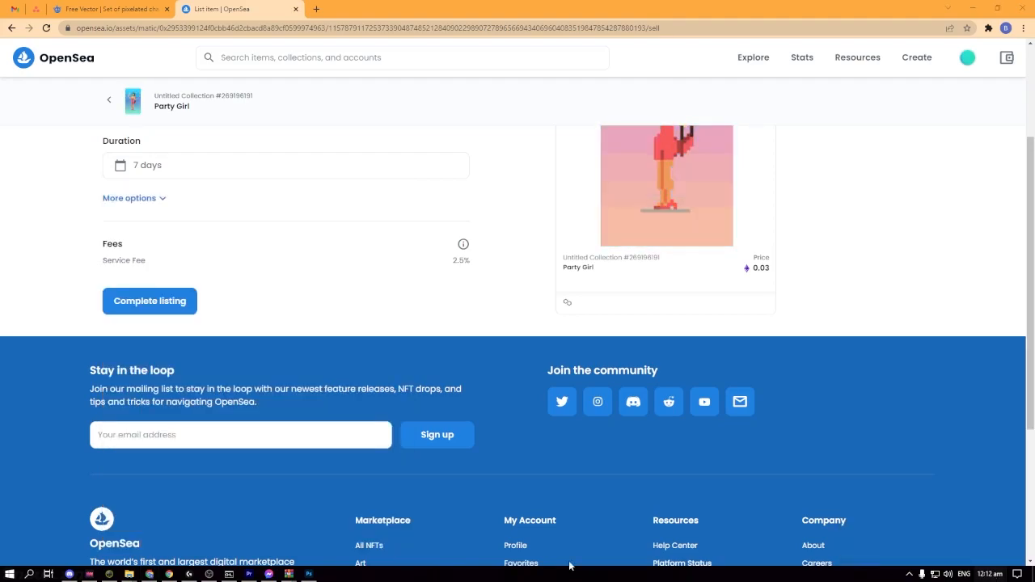
Step: Try several custom date ranges in March 2022 for the listing's duration, ending with 25 to 31 March
click(142, 167)
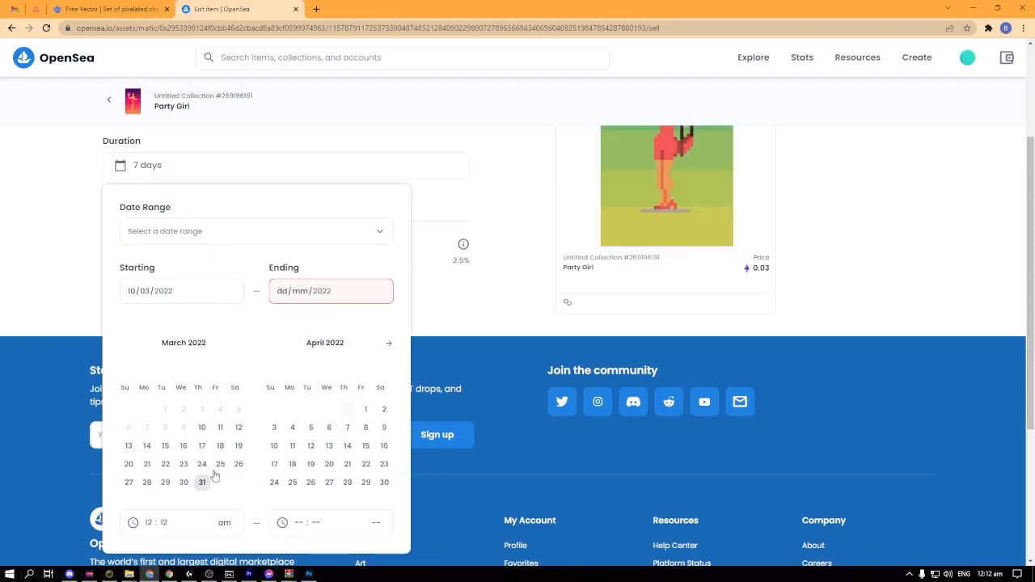
click(221, 430)
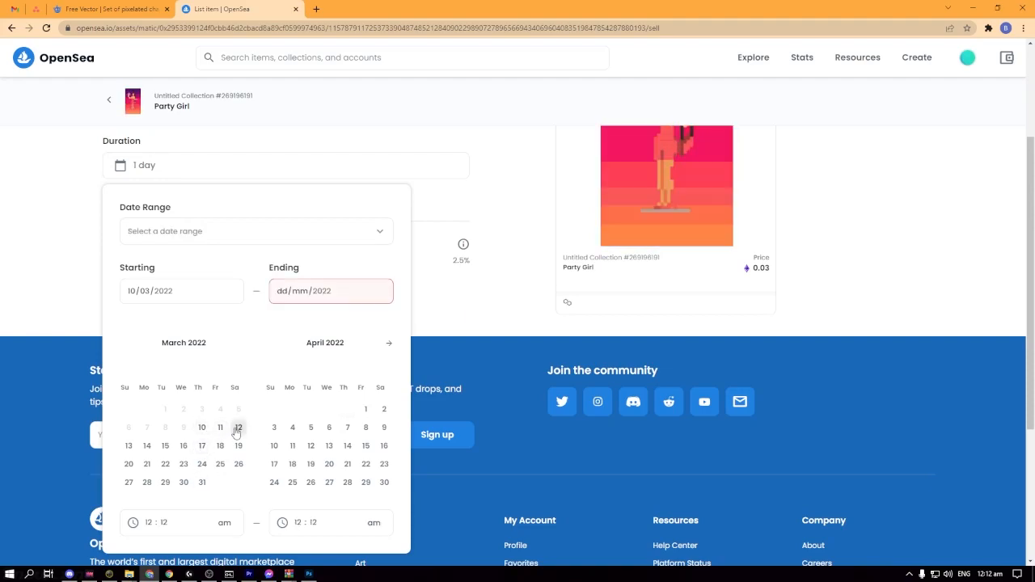
click(185, 447)
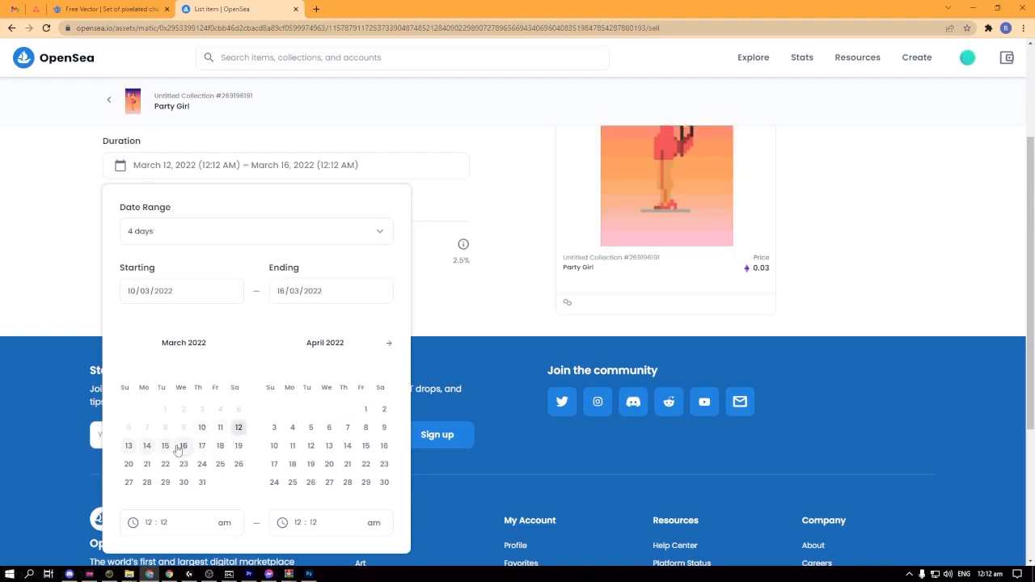
click(221, 453)
click(235, 451)
click(209, 450)
click(220, 464)
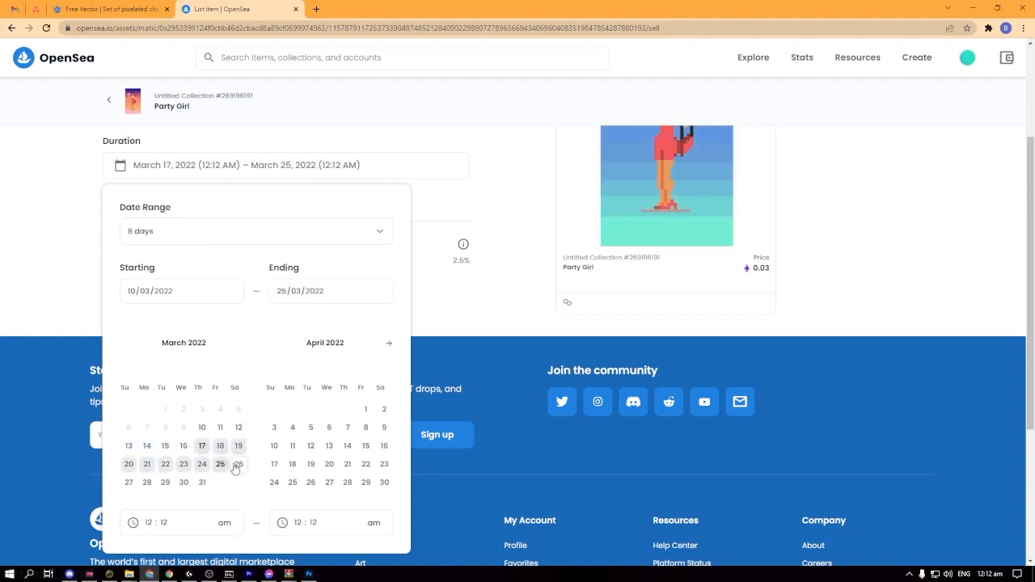
click(238, 465)
click(220, 467)
click(203, 483)
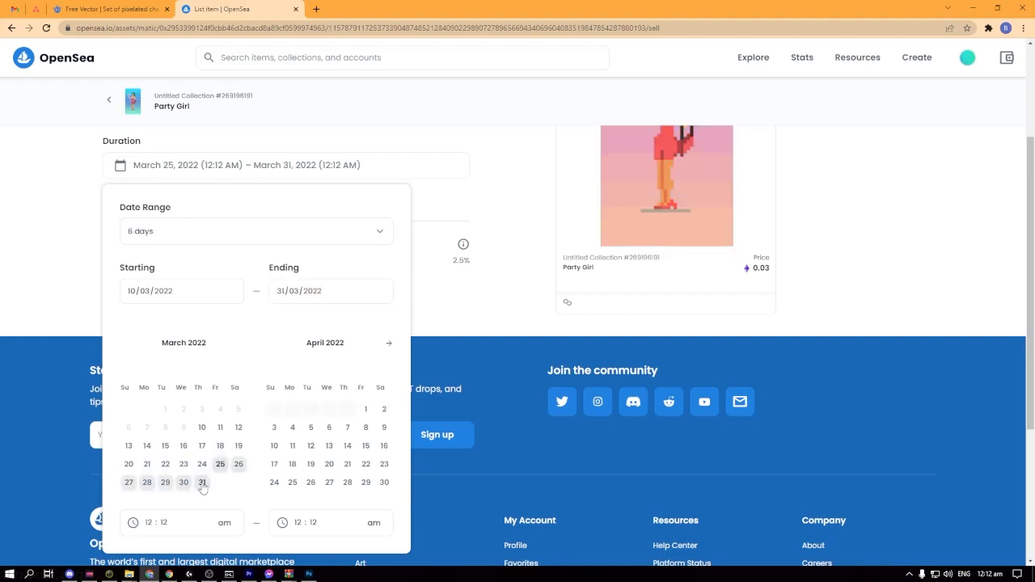
Step: Set the listing's duration to 30 March through 31 March 2022 and close the date picker
click(185, 483)
click(202, 484)
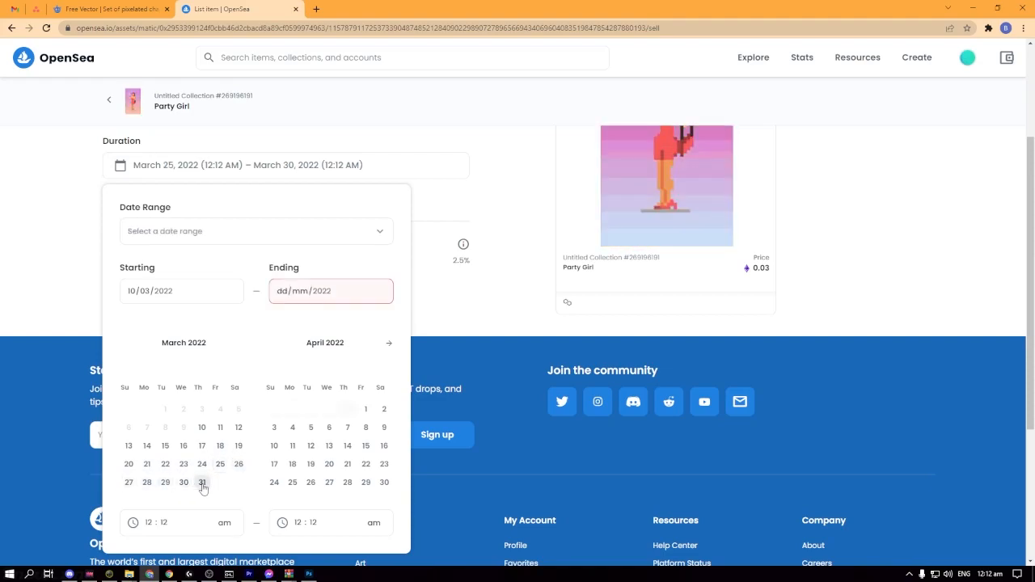
click(203, 483)
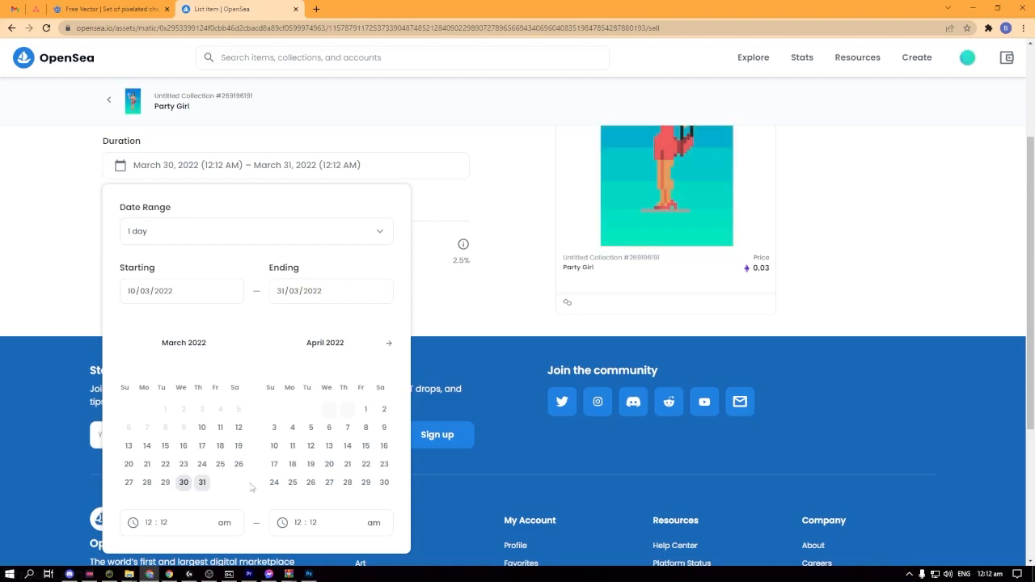
click(475, 499)
scroll(265, 345, up, 2)
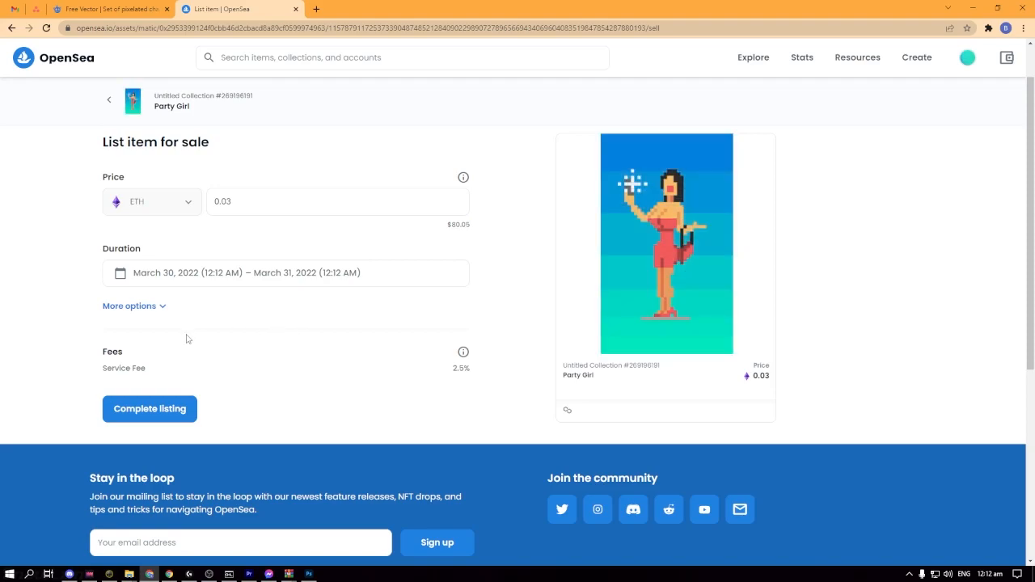
Step: Check the service fee for the listing and read the explanation of the fees
triple_click(171, 371)
drag(453, 370, 457, 369)
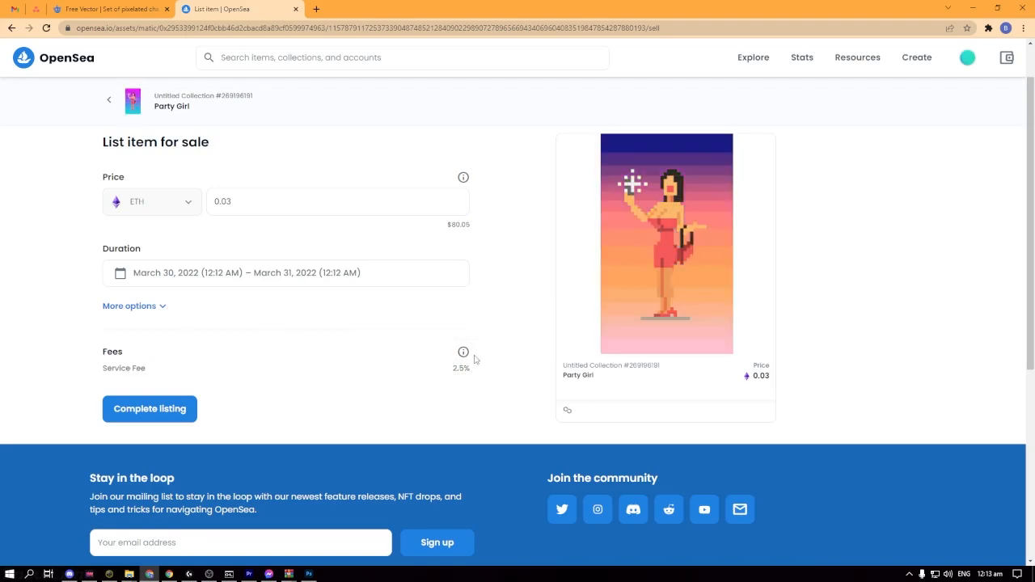
mouse_move(465, 354)
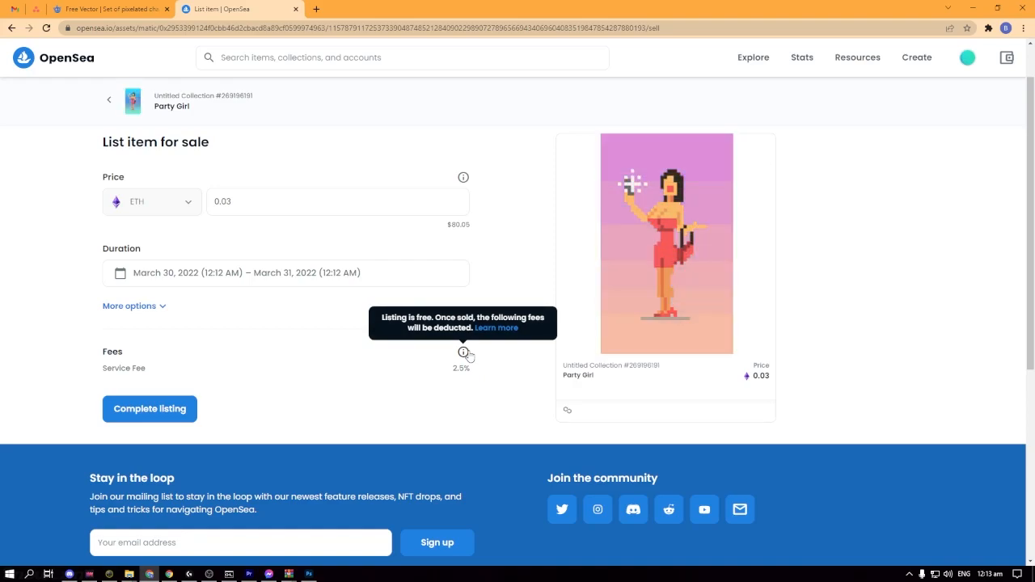
Step: Submit the Party Girl listing and unlock selling functionality by signing the MetaMask signature request
click(153, 419)
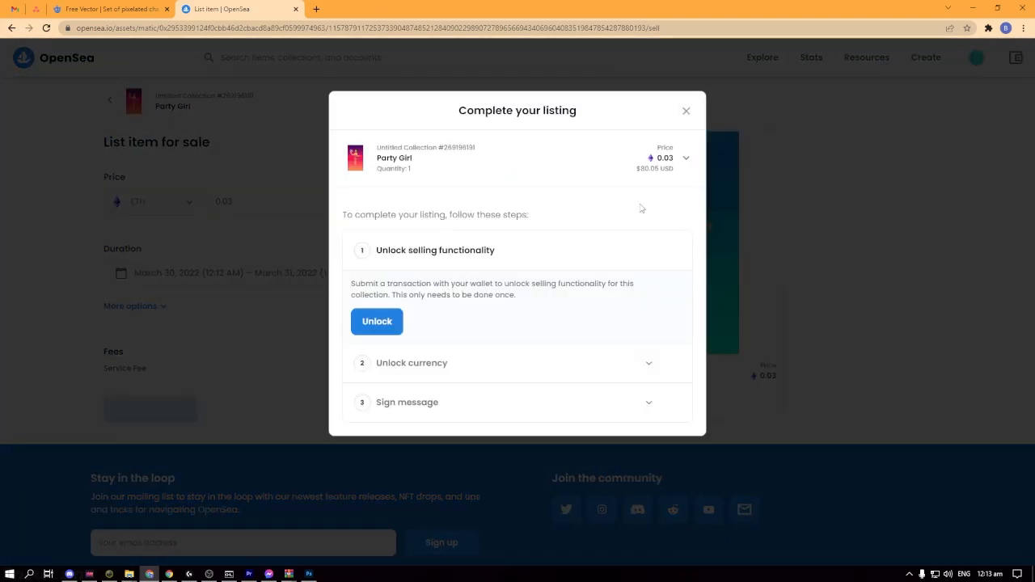
click(377, 322)
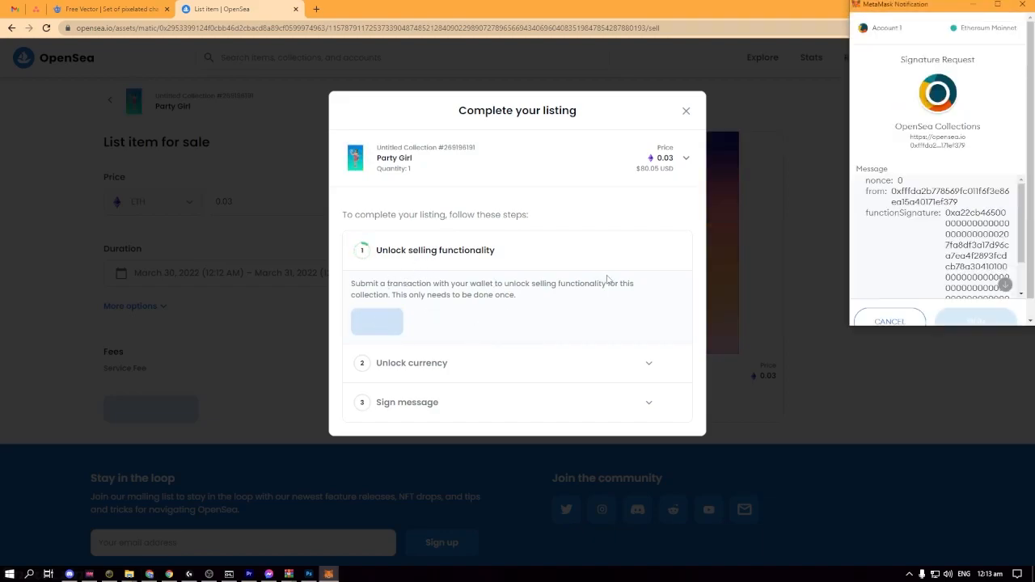
scroll(970, 218, down, 5)
click(976, 302)
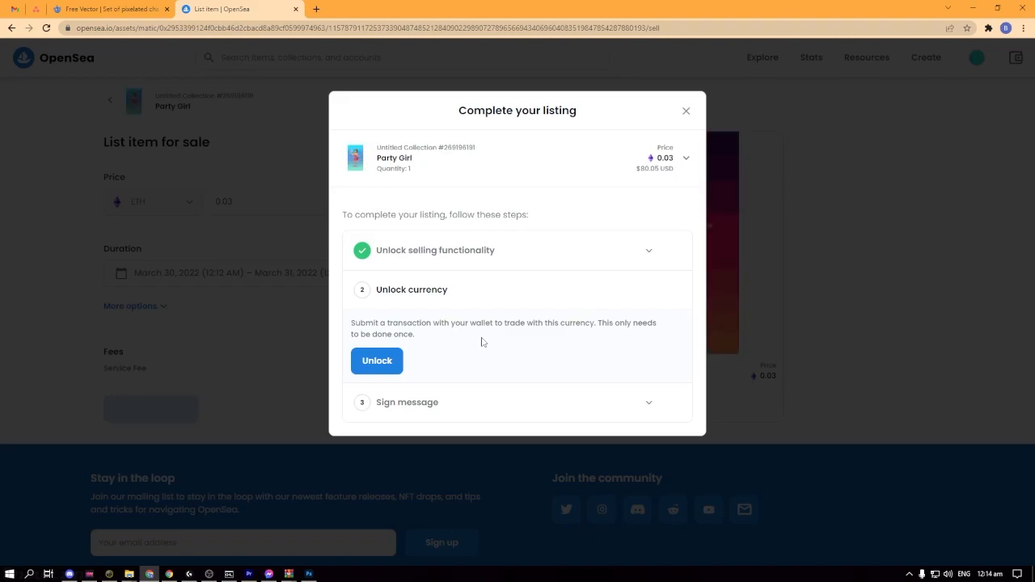
Step: Start unlocking the currency for the listing with a wallet transaction
click(386, 360)
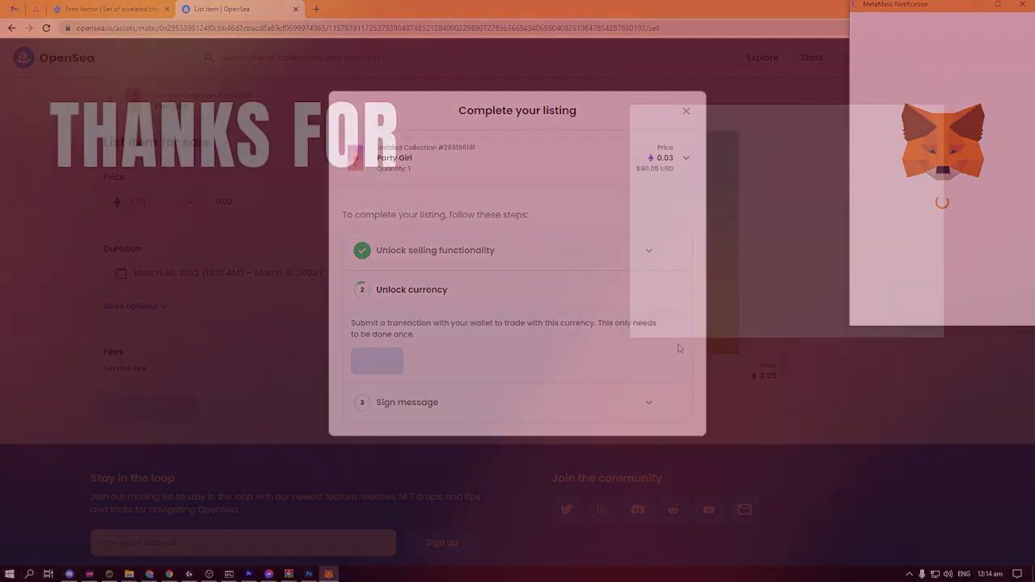